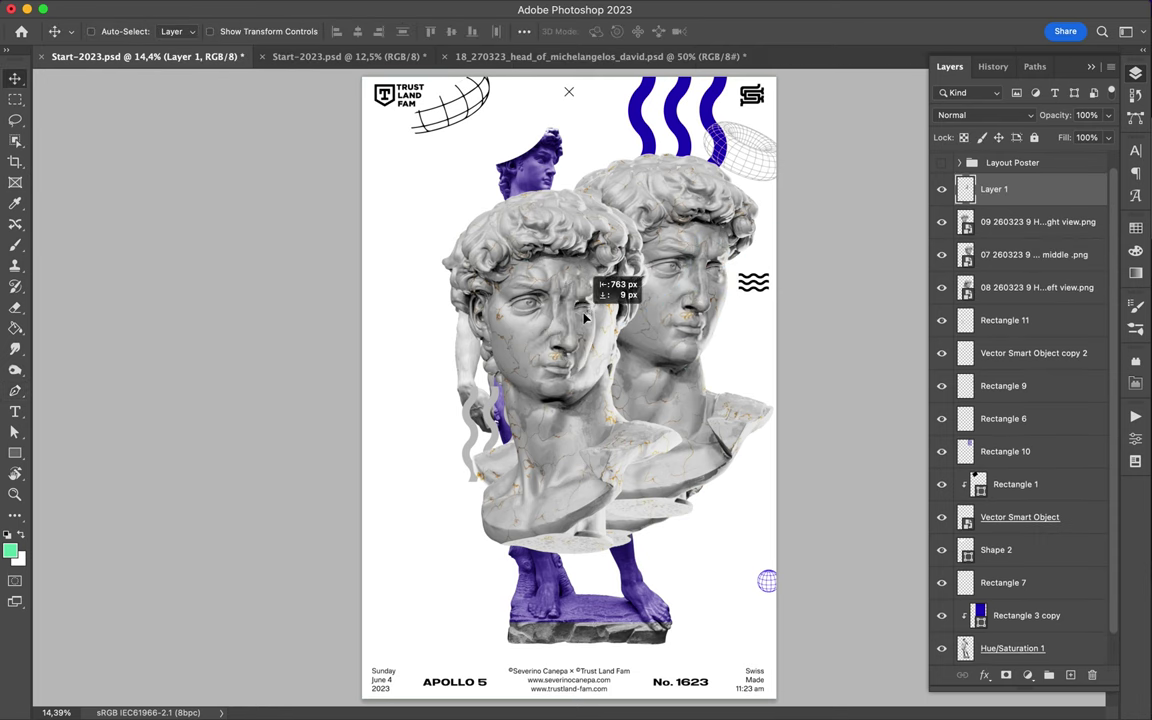
Position the cut-out face piece on the front head and fill its shadow shape black
{"action": "left_click_drag", "start_coordinate": [585, 318], "coordinate": [657, 287]}
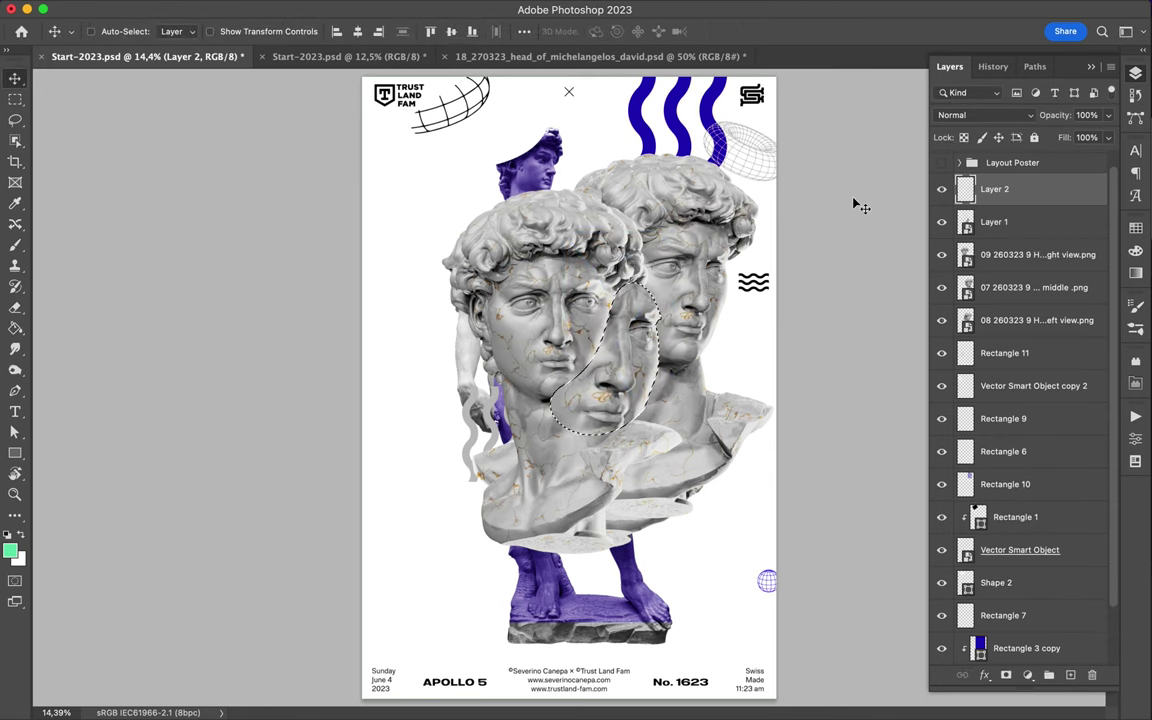
{"action": "key", "text": "g"}
{"action": "key", "text": "d"}
{"action": "left_click", "coordinate": [600, 350]}
{"action": "key", "text": "m"}
{"action": "key", "text": "super+d"}
Soften the black shadow with Gaussian Blur and clip it beneath the face piece
{"action": "left_click", "coordinate": [284, 9]}
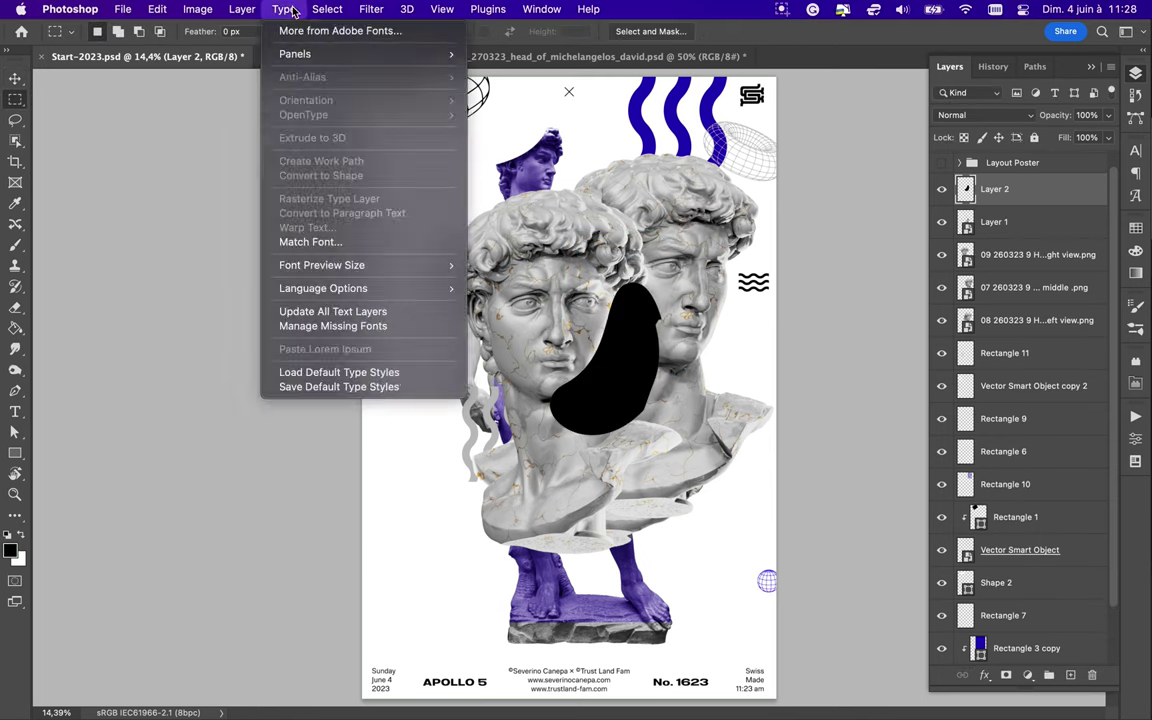
{"action": "left_click", "coordinate": [650, 280]}
{"action": "left_click", "coordinate": [1036, 113]}
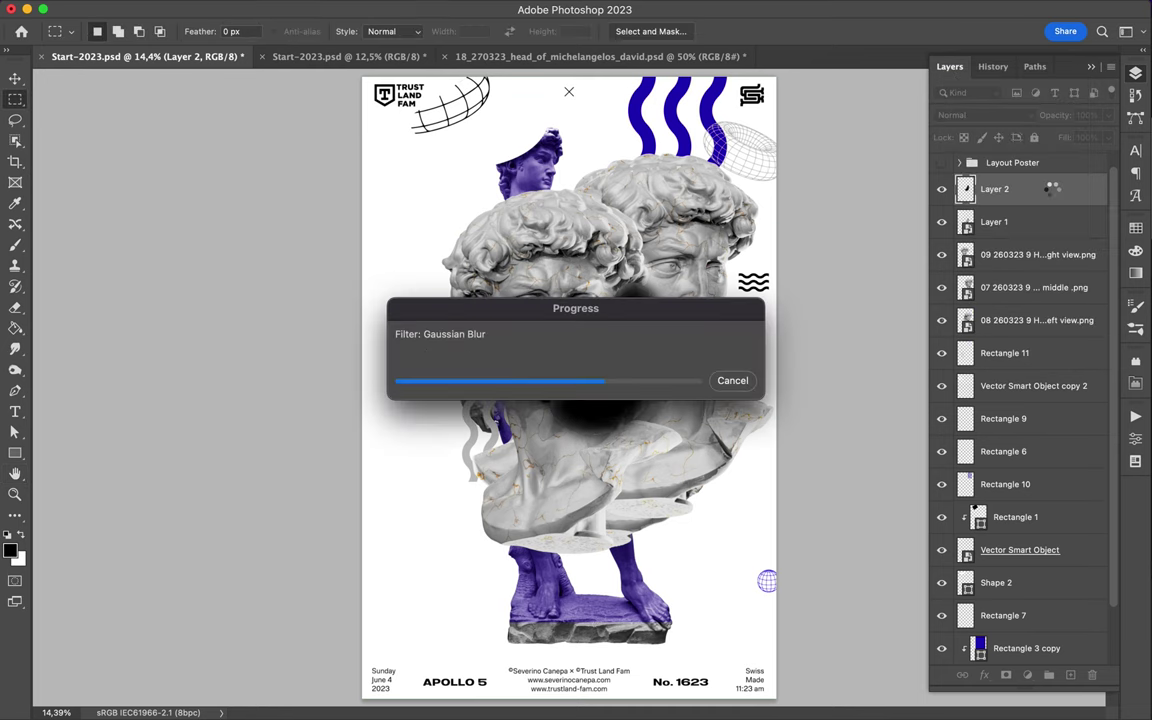
{"action": "left_click_drag", "start_coordinate": [1052, 188], "coordinate": [1043, 234]}
{"action": "left_click", "coordinate": [1020, 234], "text": "alt"}
Spread the bottom-middle head (07) and left-view head (08) out to the sides
{"action": "left_click", "coordinate": [1010, 288]}
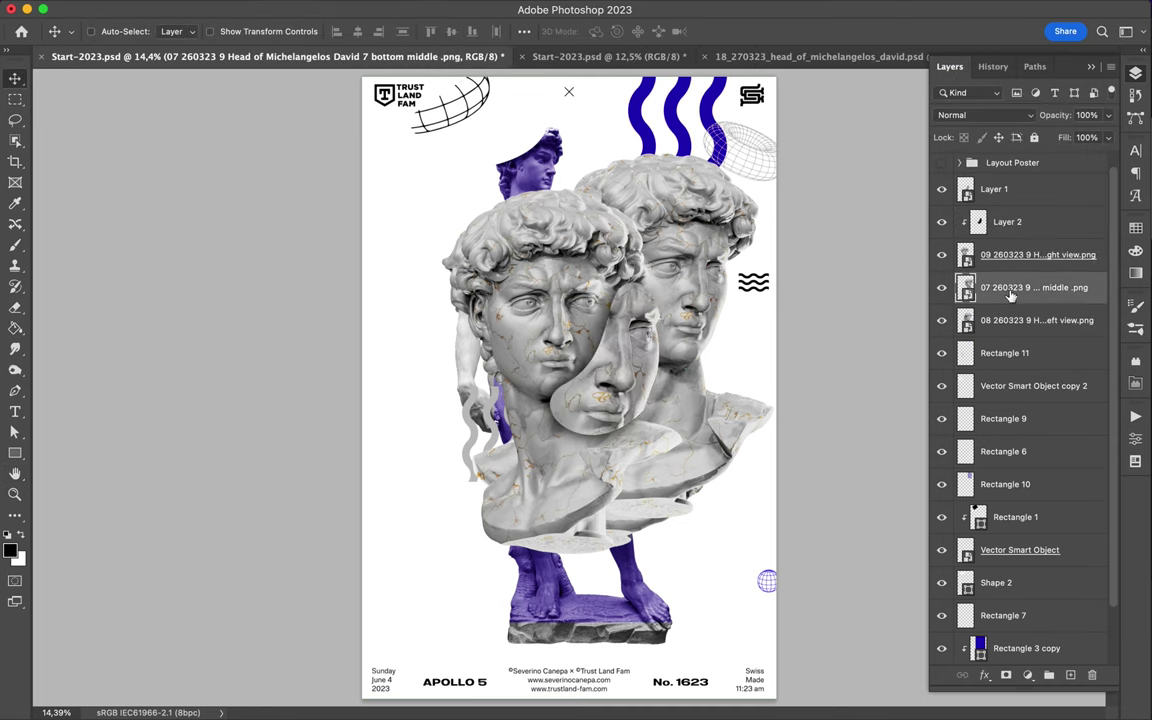
{"action": "left_click_drag", "start_coordinate": [470, 380], "coordinate": [386, 476]}
{"action": "left_click", "coordinate": [1010, 320]}
{"action": "left_click_drag", "start_coordinate": [695, 330], "coordinate": [725, 430]}
Pen-trace a fragment on the right head and copy it to a new top layer
{"action": "key", "text": "p"}
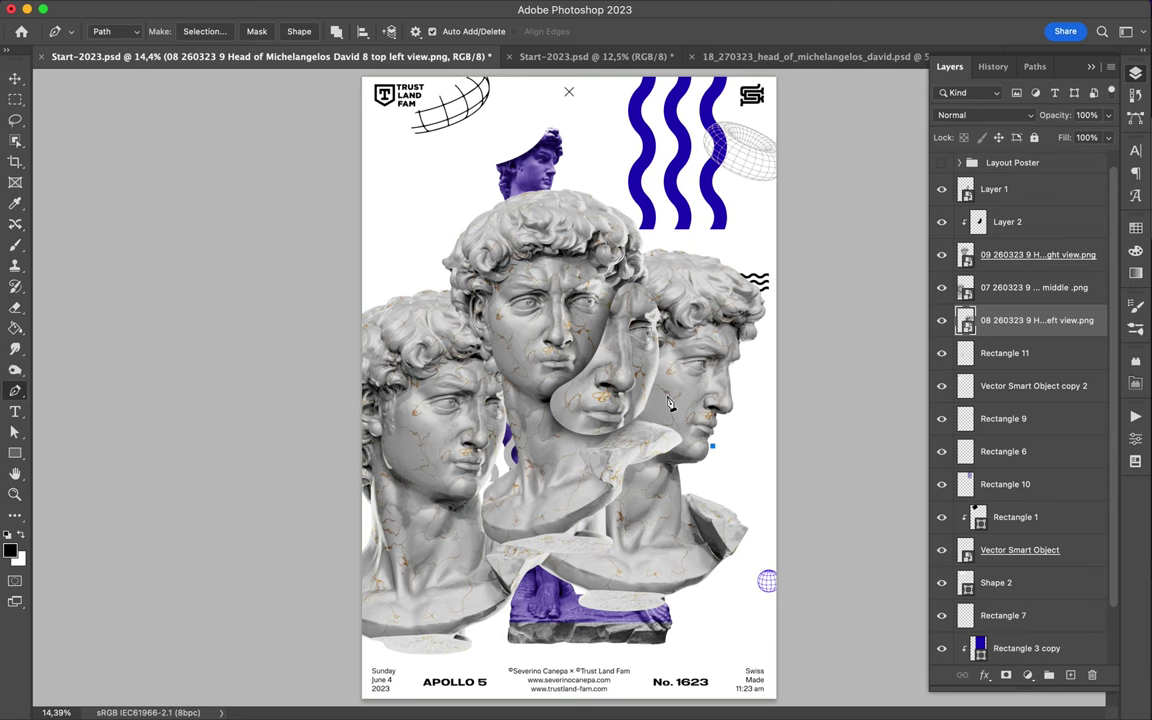
{"action": "right_click", "coordinate": [718, 452]}
{"action": "left_click", "coordinate": [770, 530]}
{"action": "key", "text": "Return"}
{"action": "key", "text": "ctrl+j"}
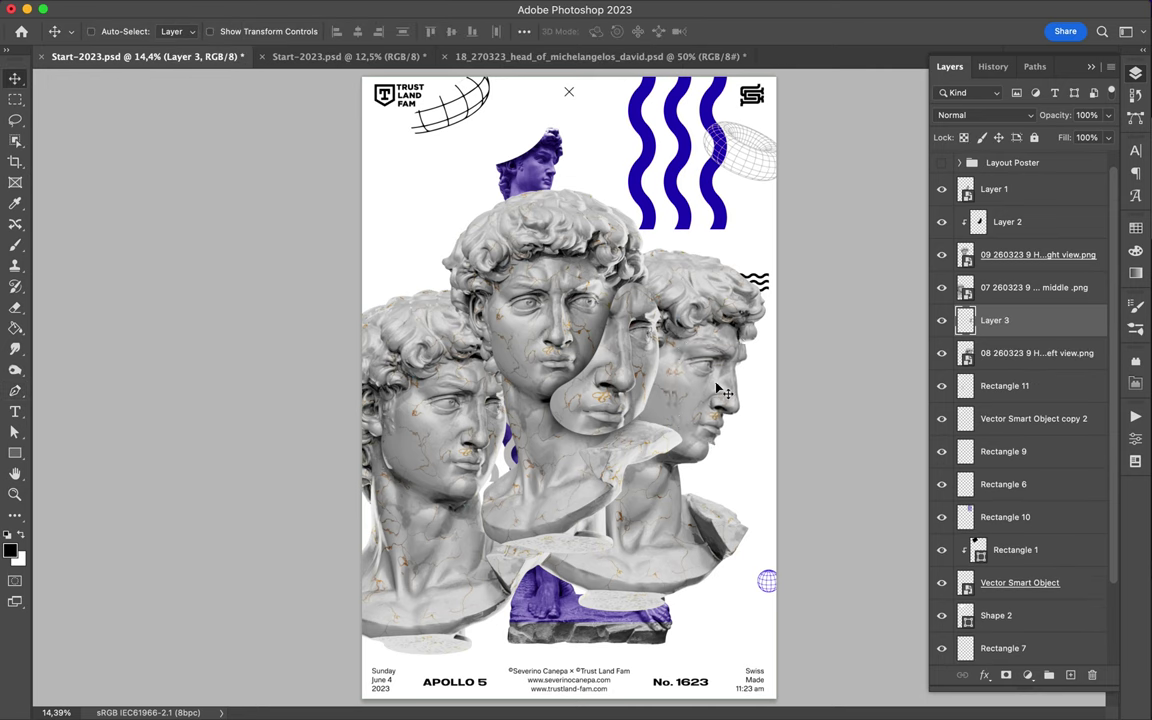
{"action": "left_click_drag", "start_coordinate": [976, 187], "coordinate": [976, 189]}
Add a blurred black shadow below the fragment and shift the fragment left and down
{"action": "key", "text": "shift+ctrl+alt+n"}
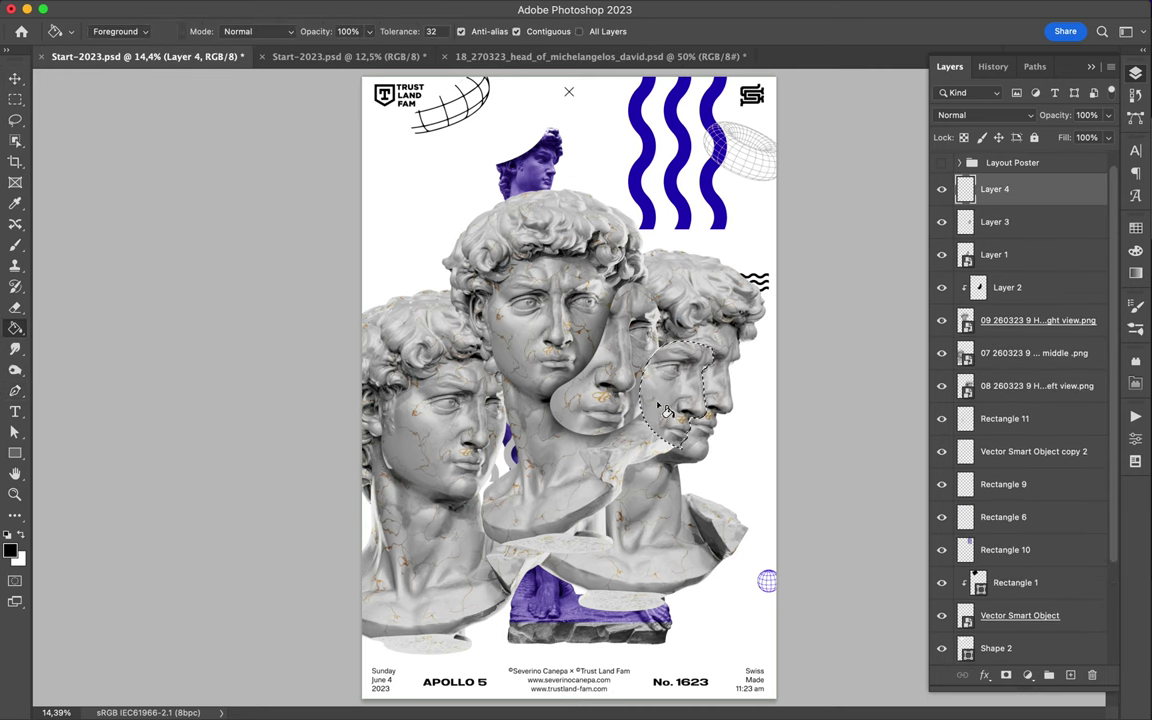
{"action": "key", "text": "alt+BackSpace"}
{"action": "left_click", "coordinate": [373, 8]}
{"action": "left_click", "coordinate": [400, 30]}
{"action": "left_click_drag", "start_coordinate": [1000, 201], "coordinate": [992, 251]}
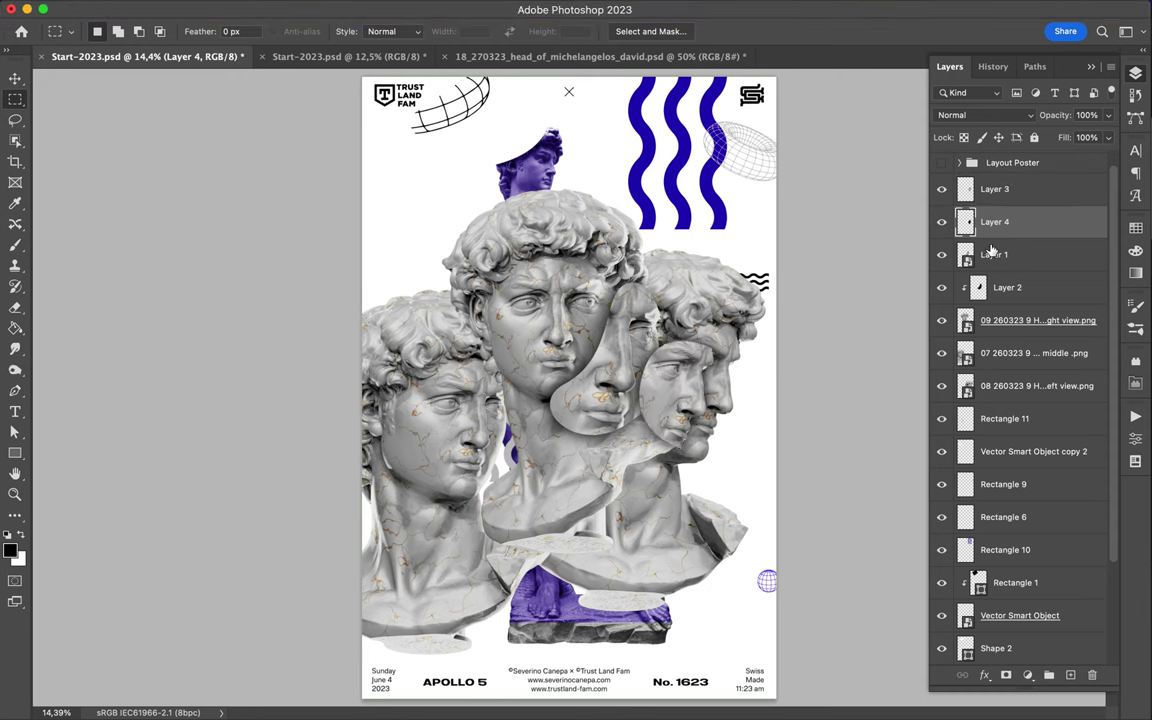
{"action": "left_click_drag", "start_coordinate": [737, 329], "coordinate": [634, 412]}
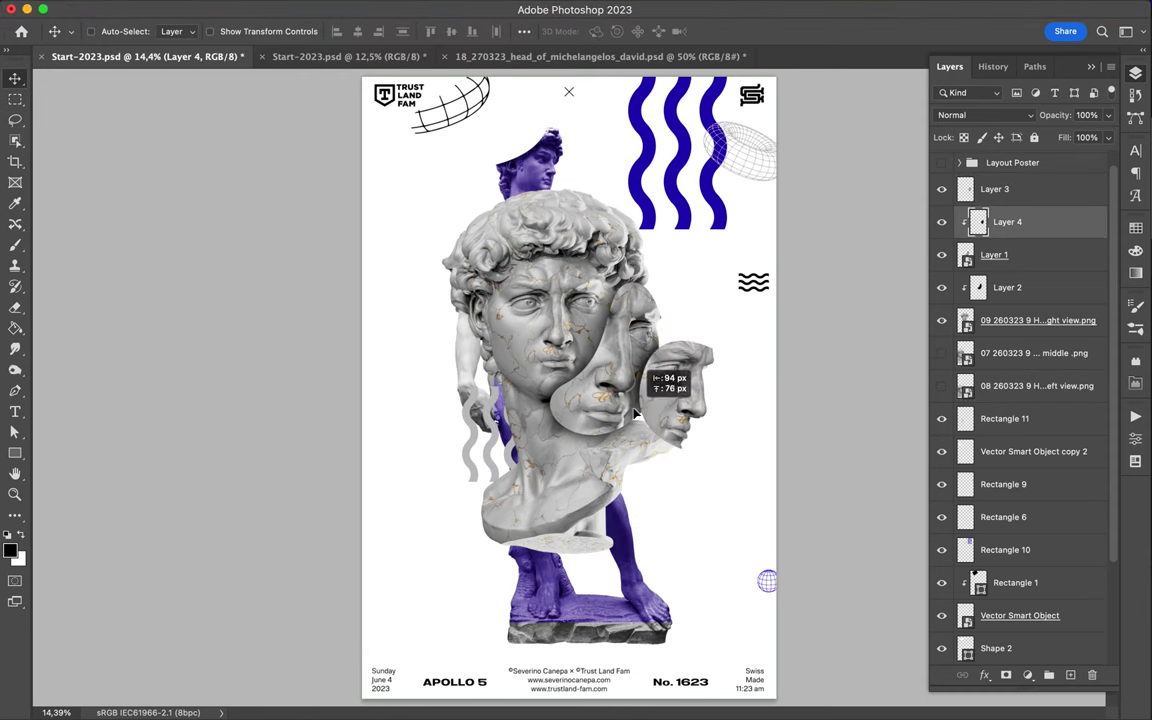
Set both shadow layers to Multiply blending with reduced fill
{"action": "left_click", "coordinate": [1027, 122]}
{"action": "left_click", "coordinate": [880, 165]}
{"action": "left_click", "coordinate": [608, 352], "text": "ctrl"}
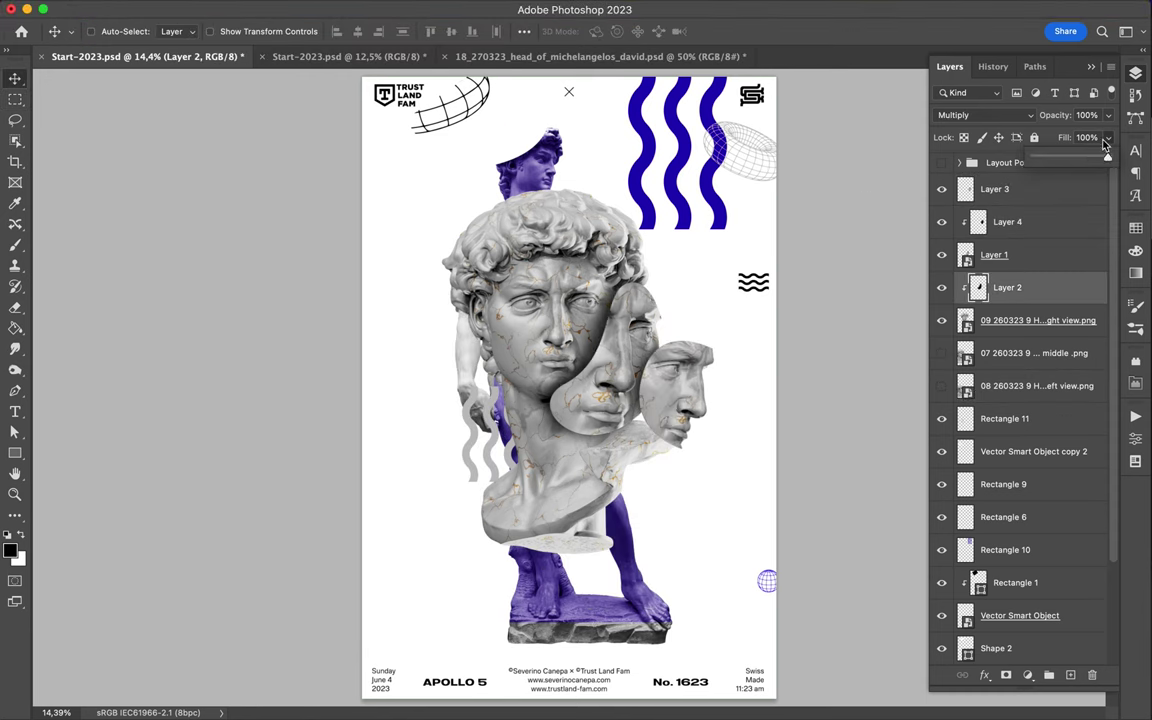
{"action": "left_click_drag", "start_coordinate": [645, 362], "coordinate": [657, 342]}
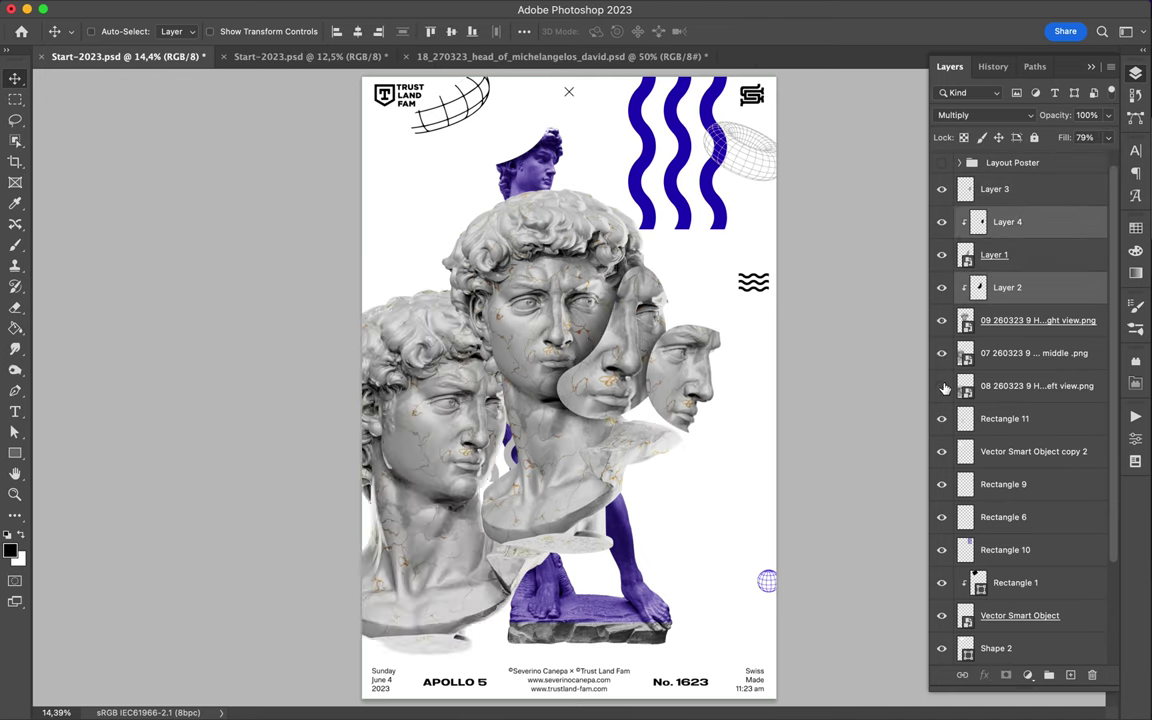
Move the left-view head to the left edge and flip it horizontally
{"action": "mouse_move", "coordinate": [586, 438]}
{"action": "left_mouse_down"}
{"action": "mouse_move", "coordinate": [424, 363]}
{"action": "mouse_move", "coordinate": [425, 425]}
{"action": "mouse_move", "coordinate": [452, 450]}
{"action": "left_mouse_up"}
{"action": "left_click", "coordinate": [200, 12]}
{"action": "left_click", "coordinate": [450, 645]}
Trace another face piece, copy it to a new layer and shift it into place
{"action": "key", "text": "p"}
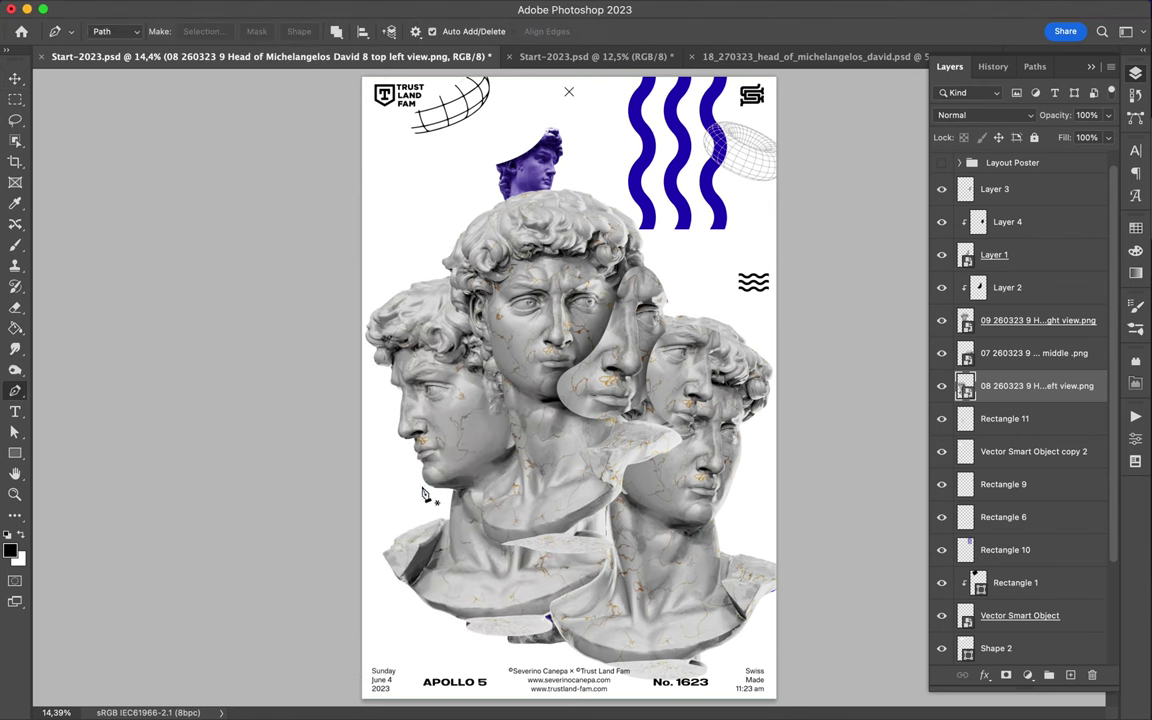
{"action": "left_click", "coordinate": [424, 497]}
{"action": "key", "text": "ctrl+Return"}
{"action": "key", "text": "ctrl+j"}
{"action": "key", "text": "v"}
{"action": "mouse_move", "coordinate": [417, 343]}
{"action": "left_mouse_down"}
{"action": "mouse_move", "coordinate": [481, 423]}
{"action": "mouse_move", "coordinate": [422, 370]}
{"action": "left_mouse_up"}
{"action": "key", "text": "Return"}
Give that piece a blurred black shadow clipped below, placed under the middle head
{"action": "key", "text": "g"}
{"action": "left_click", "coordinate": [368, 10]}
{"action": "key", "text": "Escape"}
{"action": "left_click", "coordinate": [1003, 385], "text": "alt"}
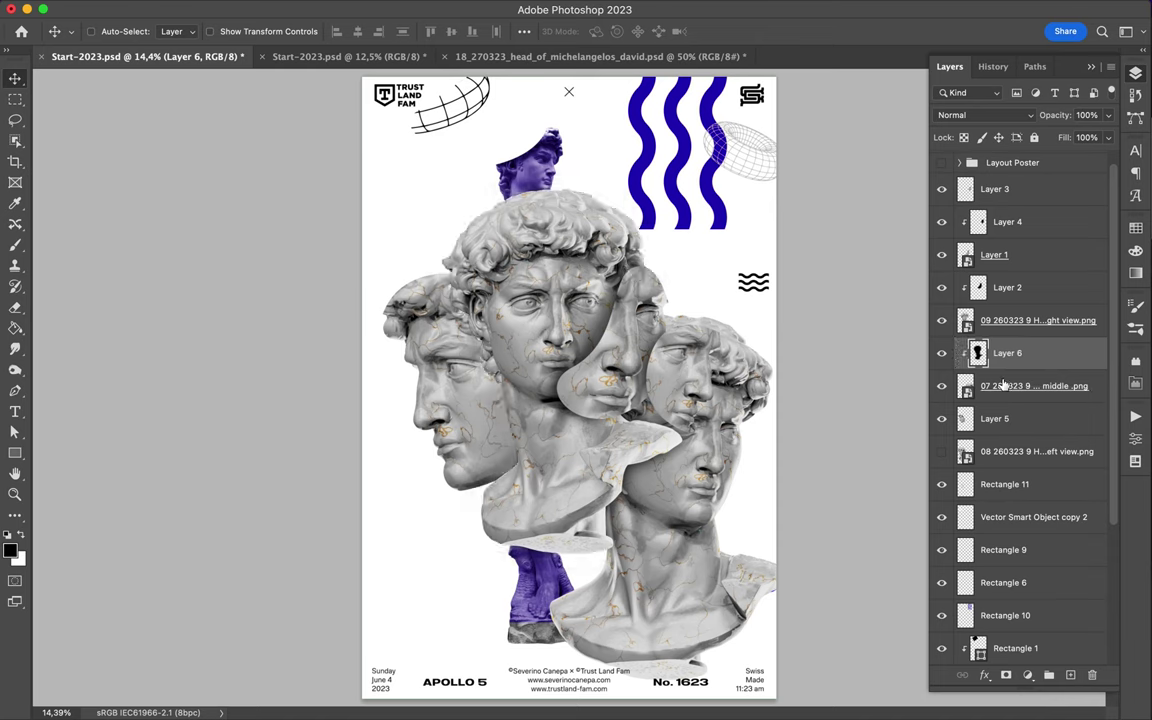
{"action": "key", "text": "ctrl+bracketleft"}
{"action": "left_click_drag", "start_coordinate": [466, 400], "coordinate": [492, 410]}
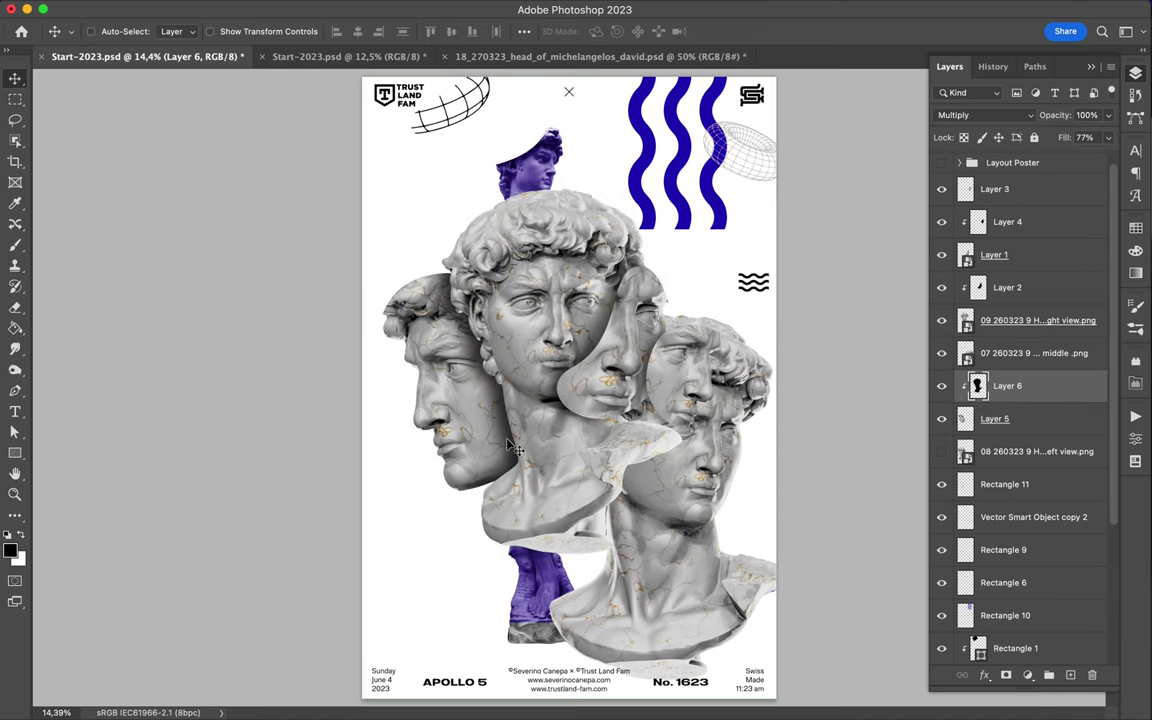
Hide the bottom-middle head, remove the purple tint, and raise the grey statue
{"action": "left_click", "coordinate": [1020, 353]}
{"action": "left_click", "coordinate": [941, 353]}
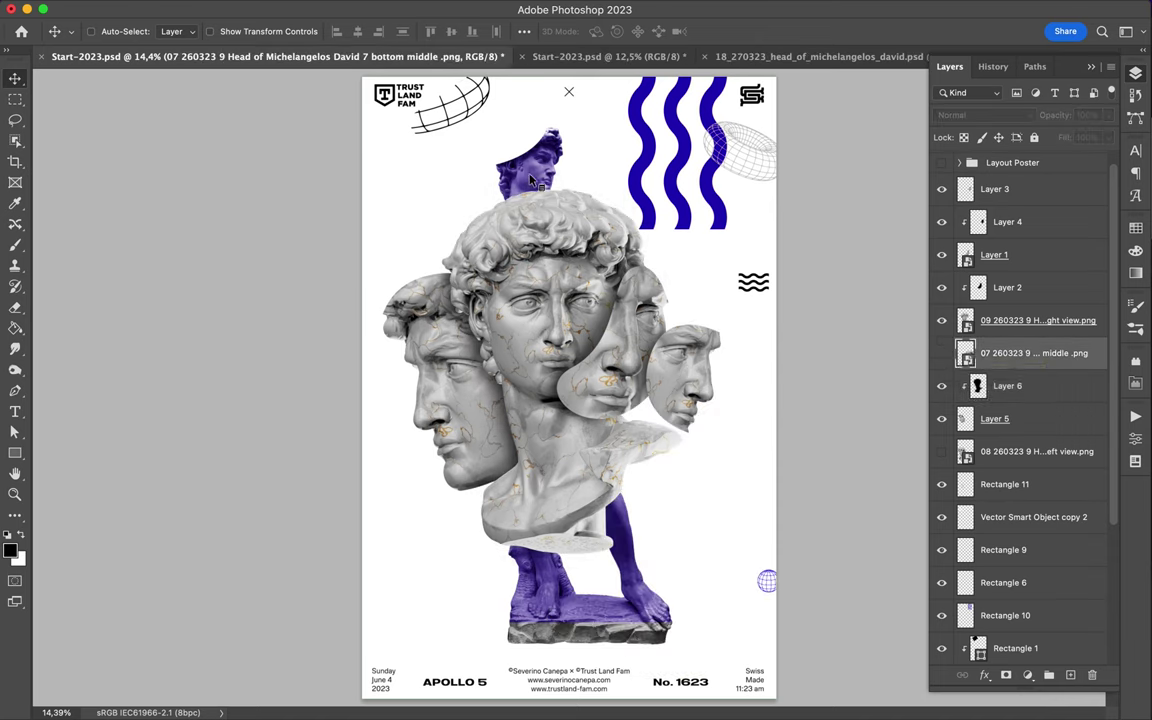
{"action": "mouse_move", "coordinate": [470, 105]}
{"action": "left_mouse_down"}
{"action": "mouse_move", "coordinate": [453, 128]}
{"action": "mouse_move", "coordinate": [543, 155]}
{"action": "left_mouse_up"}
{"action": "left_click_drag", "start_coordinate": [1039, 378], "coordinate": [1035, 208]}
{"action": "left_click_drag", "start_coordinate": [769, 304], "coordinate": [648, 313]}
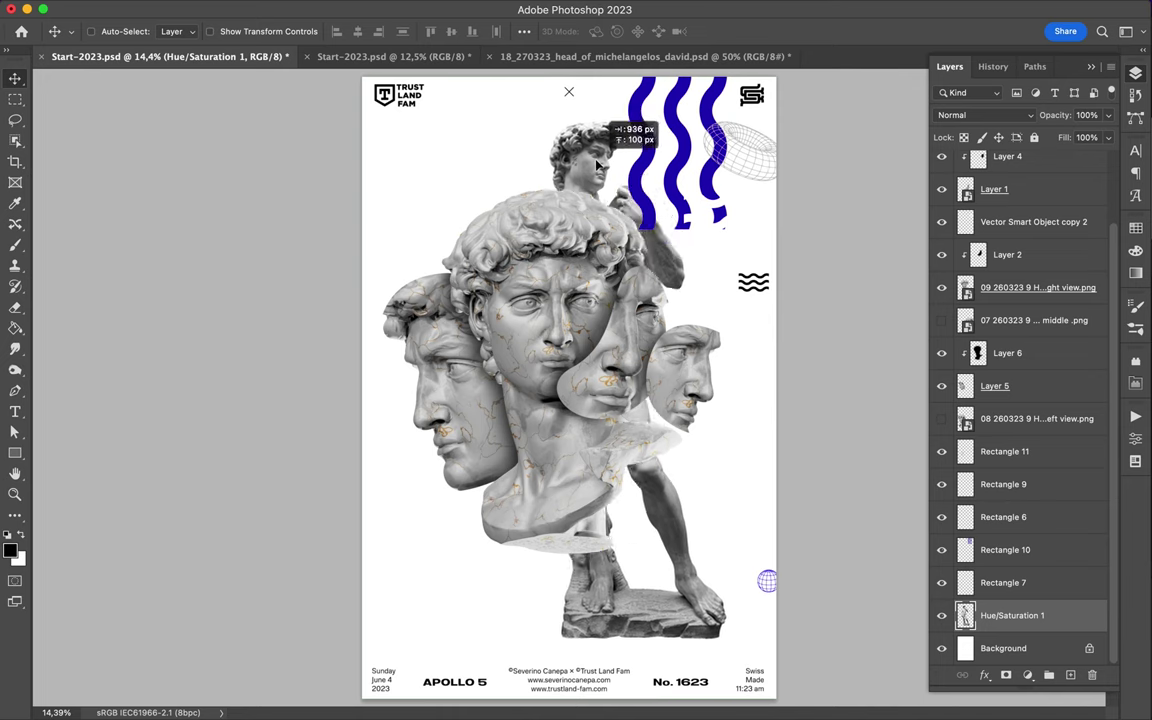
Duplicate the grey statue at 26% fill and move the copy to the left side
{"action": "left_click_drag", "start_coordinate": [1062, 163], "coordinate": [1045, 160]}
{"action": "key", "text": "super+j"}
{"action": "left_click", "coordinate": [198, 9]}
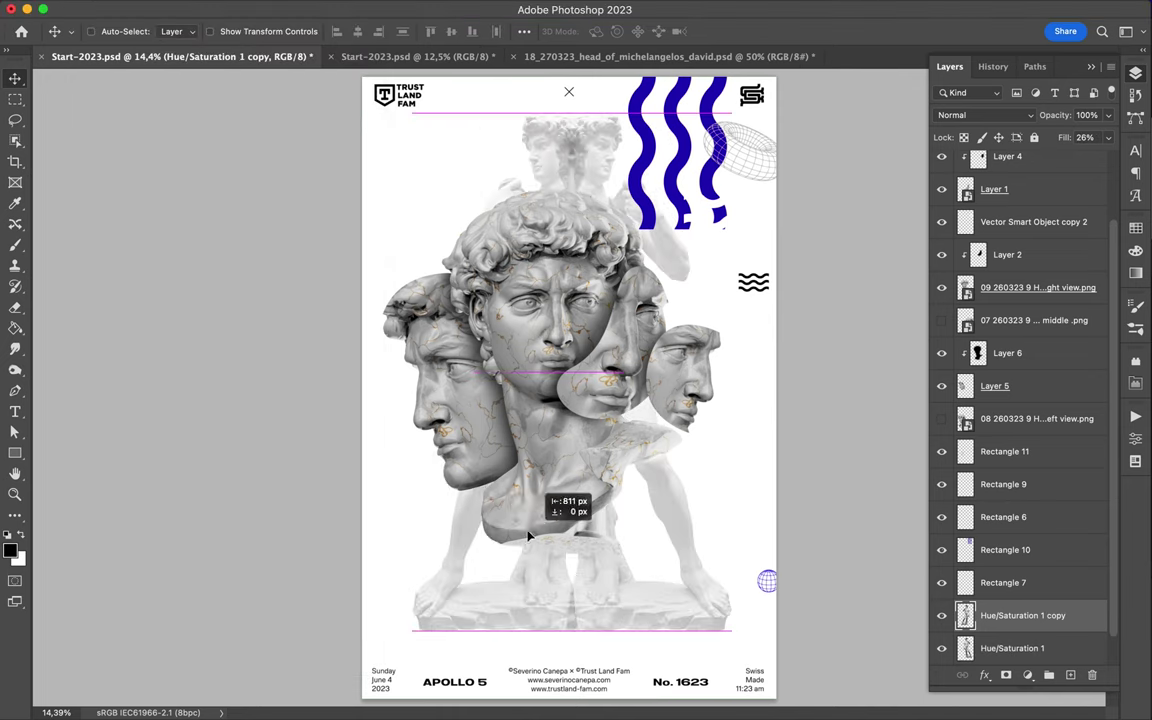
{"action": "mouse_move", "coordinate": [500, 470]}
{"action": "left_mouse_down"}
{"action": "mouse_move", "coordinate": [640, 548]}
{"action": "mouse_move", "coordinate": [578, 483]}
{"action": "left_mouse_up"}
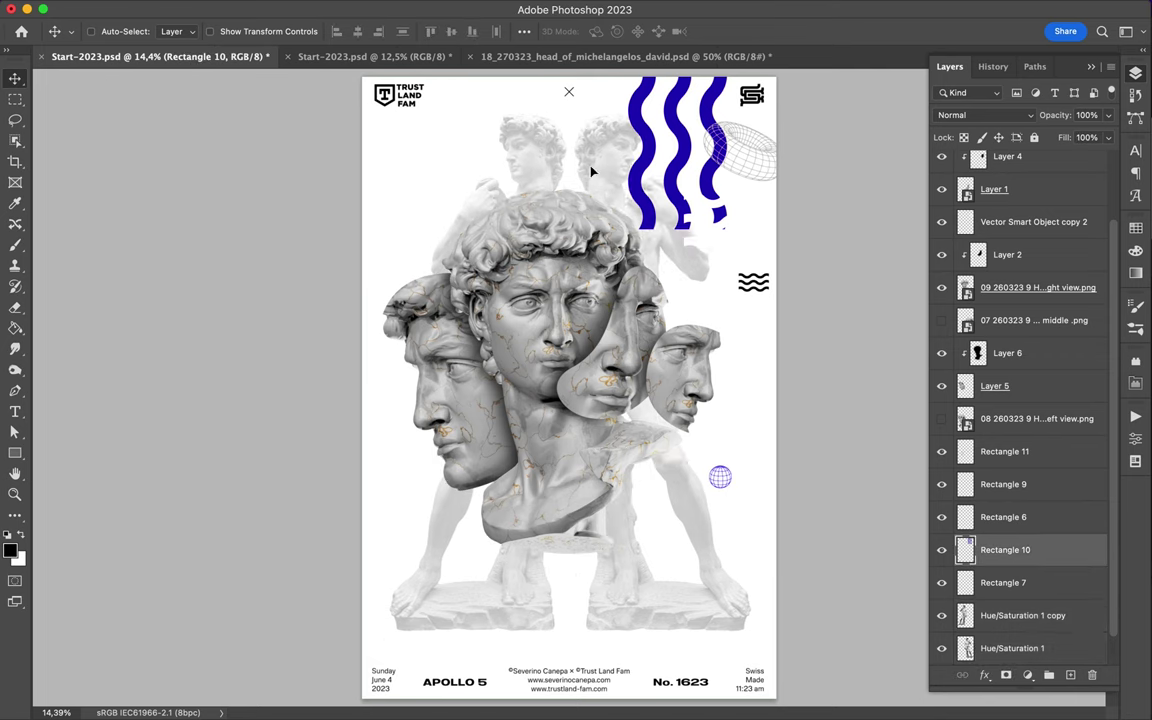
Rotate the duplicated wave 90° near the bottom and restore layer 07's visibility
{"action": "key", "text": "super+t"}
{"action": "left_click_drag", "start_coordinate": [645, 607], "coordinate": [677, 474]}
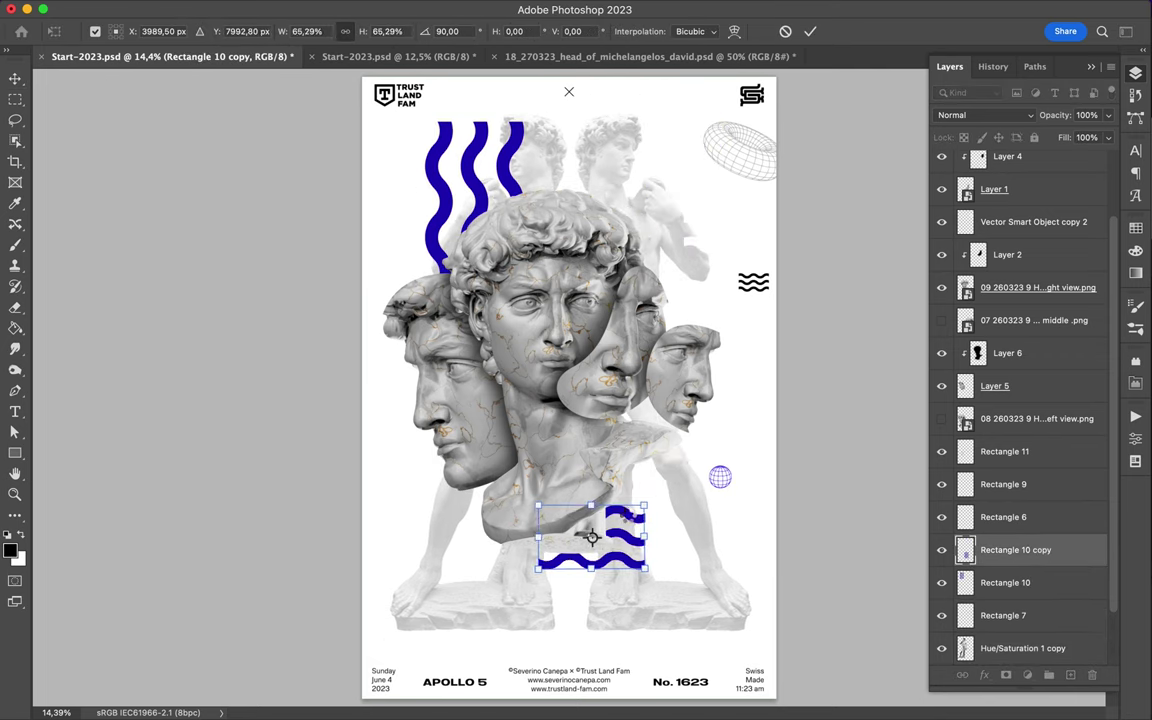
{"action": "key", "text": "Return"}
{"action": "left_click", "coordinate": [941, 320]}
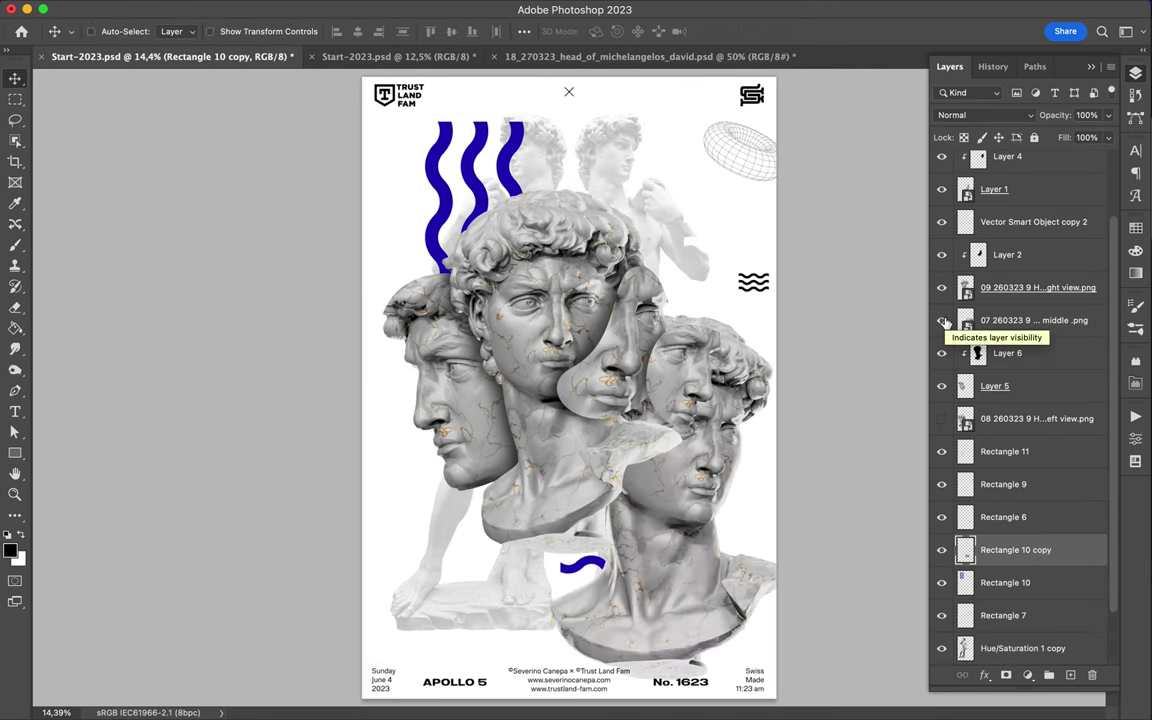
{"action": "left_click", "coordinate": [941, 418]}
{"action": "left_click", "coordinate": [941, 418]}
{"action": "scroll", "coordinate": [944, 412], "scroll_direction": "up", "scroll_amount": 3}
Copy a circular piece of the bottom-middle head onto the centre head's hair
{"action": "left_click", "coordinate": [941, 403]}
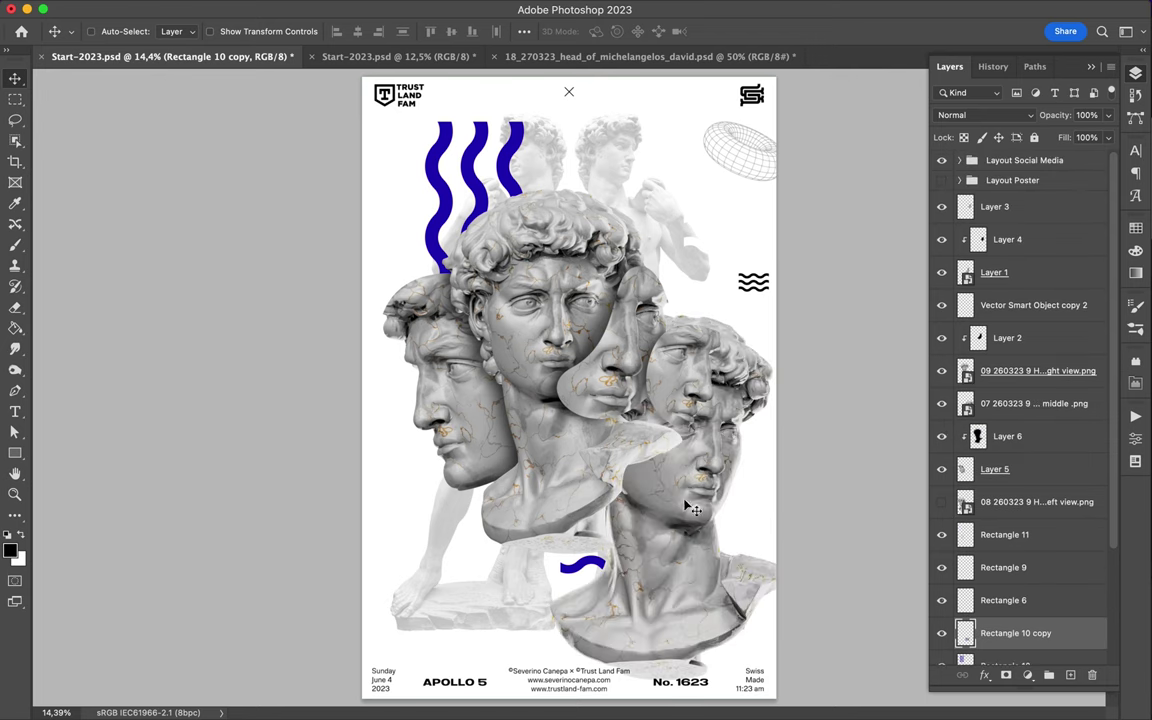
{"action": "left_click", "coordinate": [1030, 403]}
{"action": "key", "text": "shift+m"}
{"action": "key", "text": "ctrl+j"}
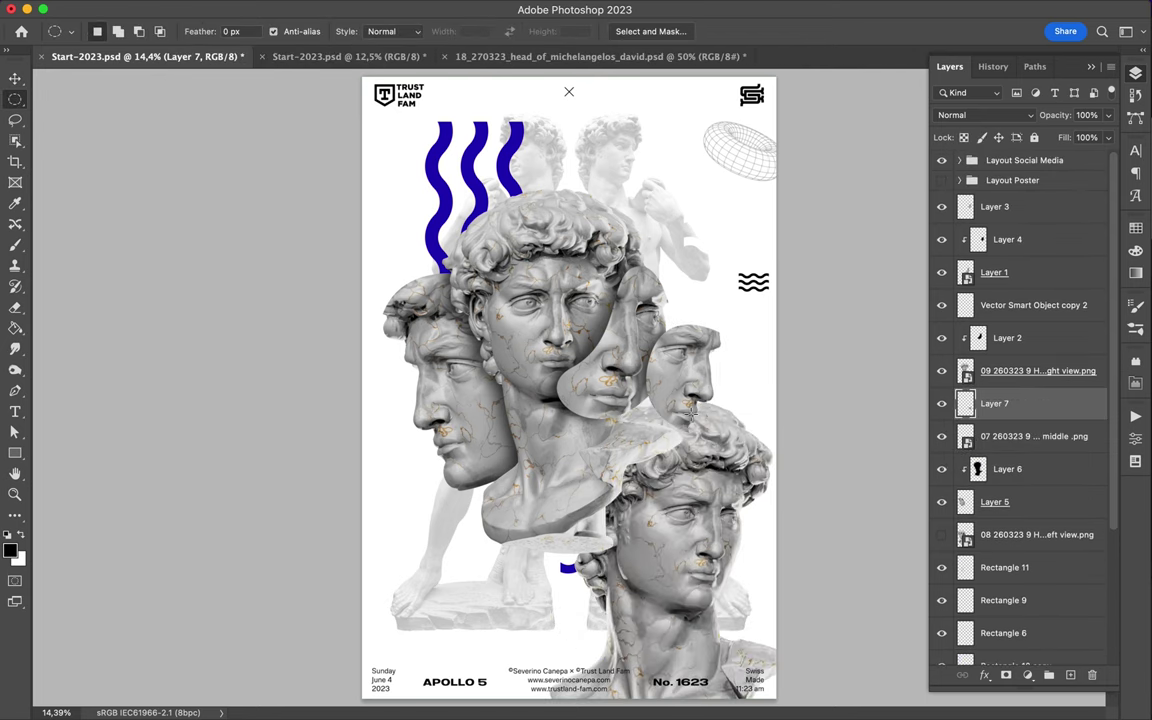
{"action": "key", "text": "v"}
{"action": "key", "text": "ctrl+bracketright"}
{"action": "key", "text": "ctrl+bracketright"}
{"action": "key", "text": "ctrl+bracketright"}
{"action": "left_click_drag", "start_coordinate": [485, 241], "coordinate": [478, 236]}
Add a blurred black circle shadow and move the bottom-right head up and left
{"action": "key", "text": "ctrl+j"}
{"action": "key", "text": "m"}
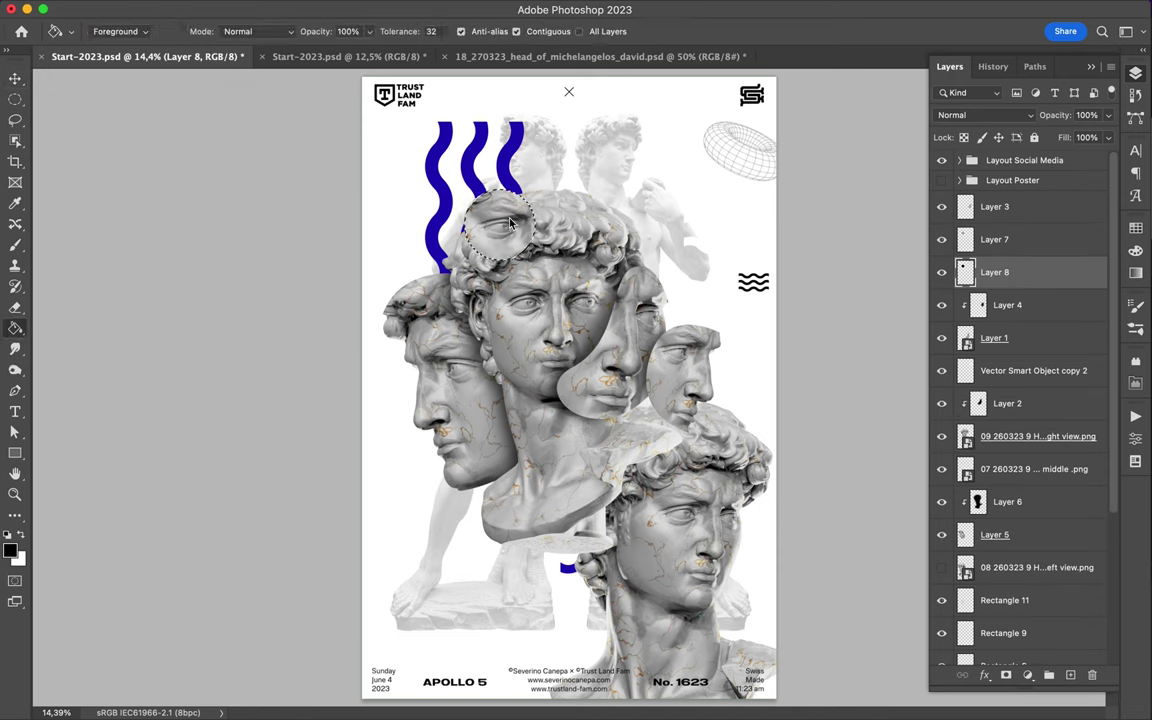
{"action": "left_click", "coordinate": [386, 10]}
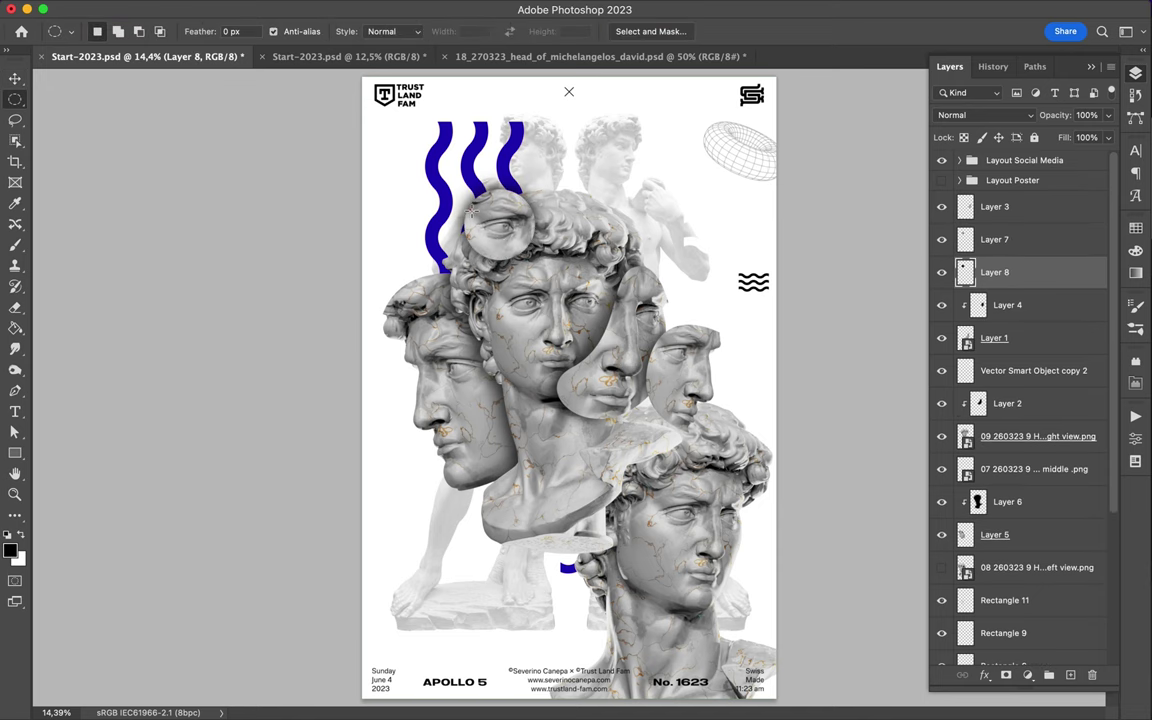
{"action": "left_click_drag", "start_coordinate": [693, 502], "coordinate": [625, 463]}
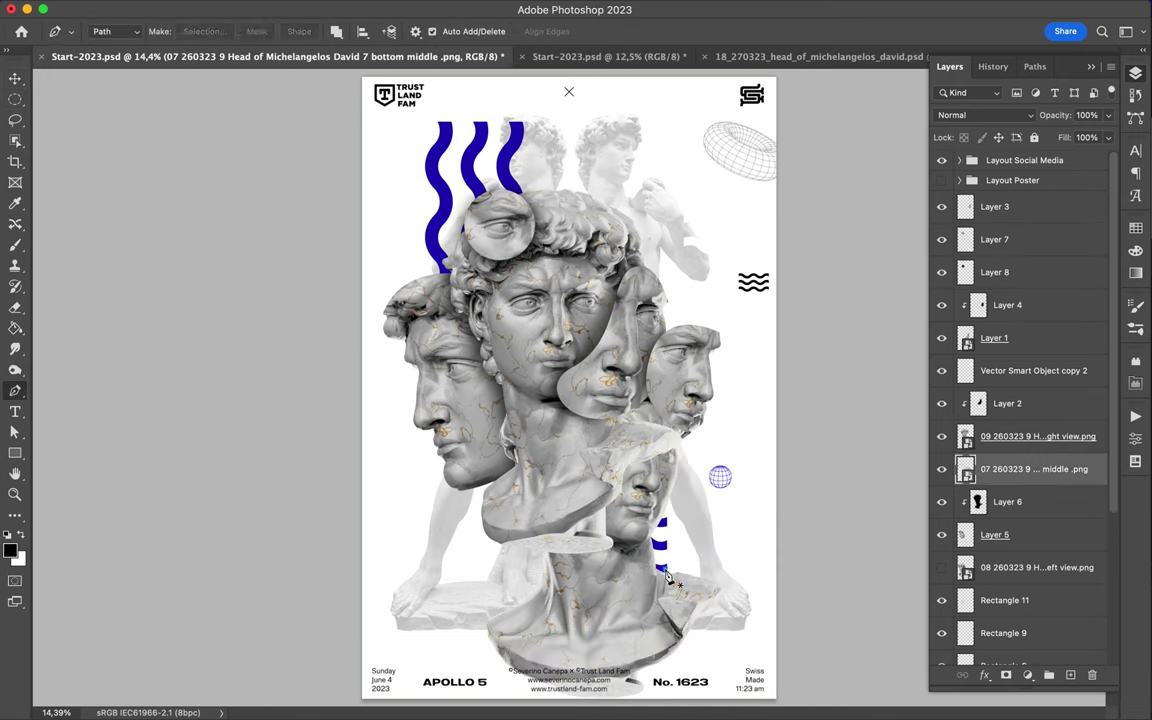
Copy a traced shard to a new layer and raise it near the head
{"action": "key", "text": "ctrl+Return"}
{"action": "key", "text": "ctrl+j"}
{"action": "key", "text": "v"}
{"action": "left_click_drag", "start_coordinate": [668, 573], "coordinate": [668, 483]}
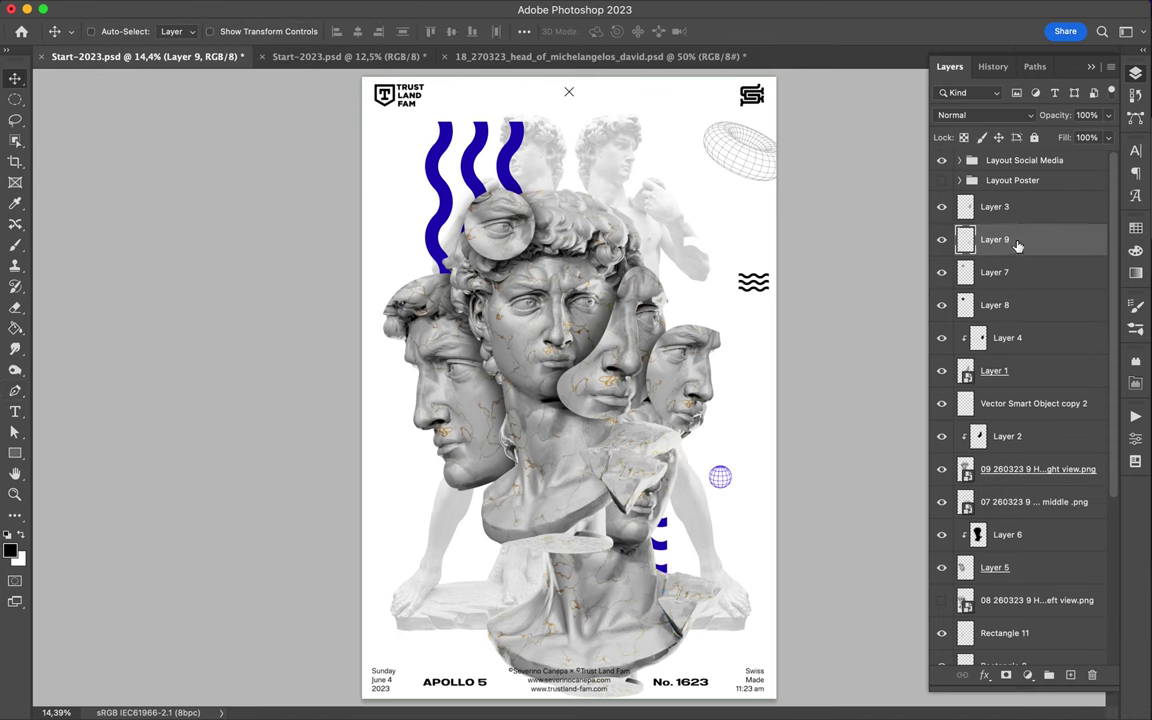
Give the shard a blurred Multiply shadow with lower fill, clipped below; nudge the left profile head
{"action": "key", "text": "ctrl+j"}
{"action": "left_click", "coordinate": [373, 8]}
{"action": "left_click", "coordinate": [410, 28]}
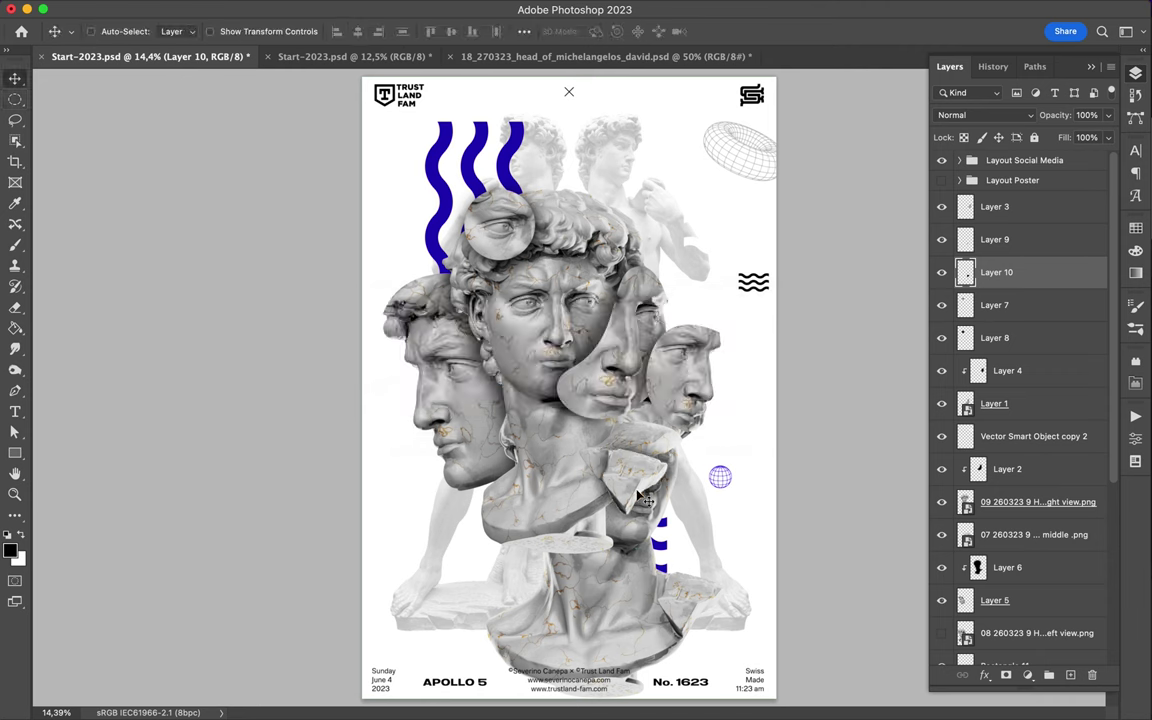
{"action": "left_click", "coordinate": [983, 115]}
{"action": "left_click", "coordinate": [955, 172]}
{"action": "key", "text": "ctrl+alt+g"}
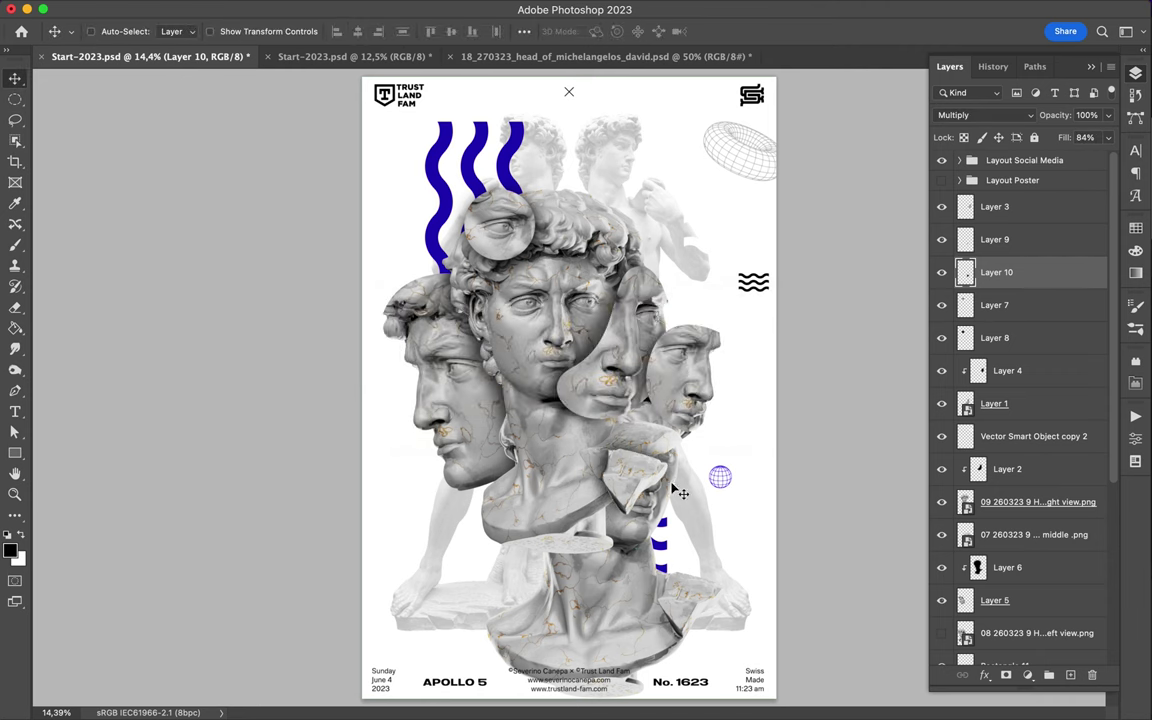
{"action": "left_click_drag", "start_coordinate": [425, 340], "coordinate": [437, 342]}
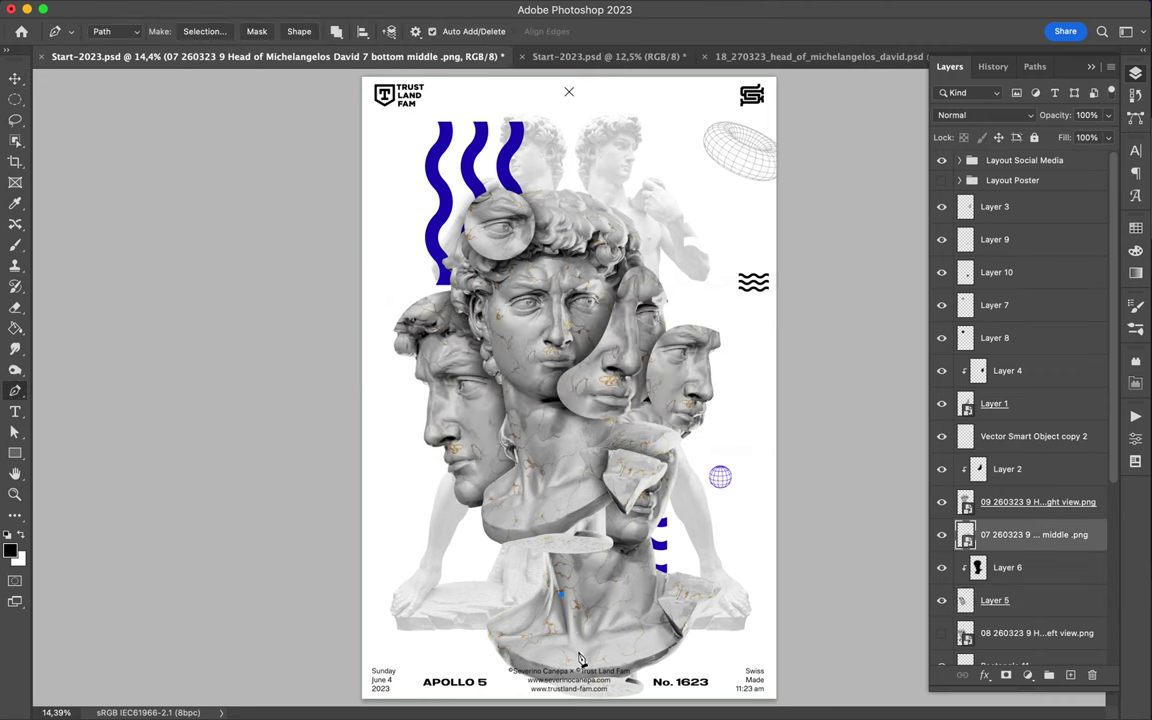
Cut the traced neck piece to a new layer, move it into place and tilt it
{"action": "right_click", "coordinate": [562, 605]}
{"action": "key", "text": "Return"}
{"action": "key", "text": "ctrl+j"}
{"action": "key", "text": "v"}
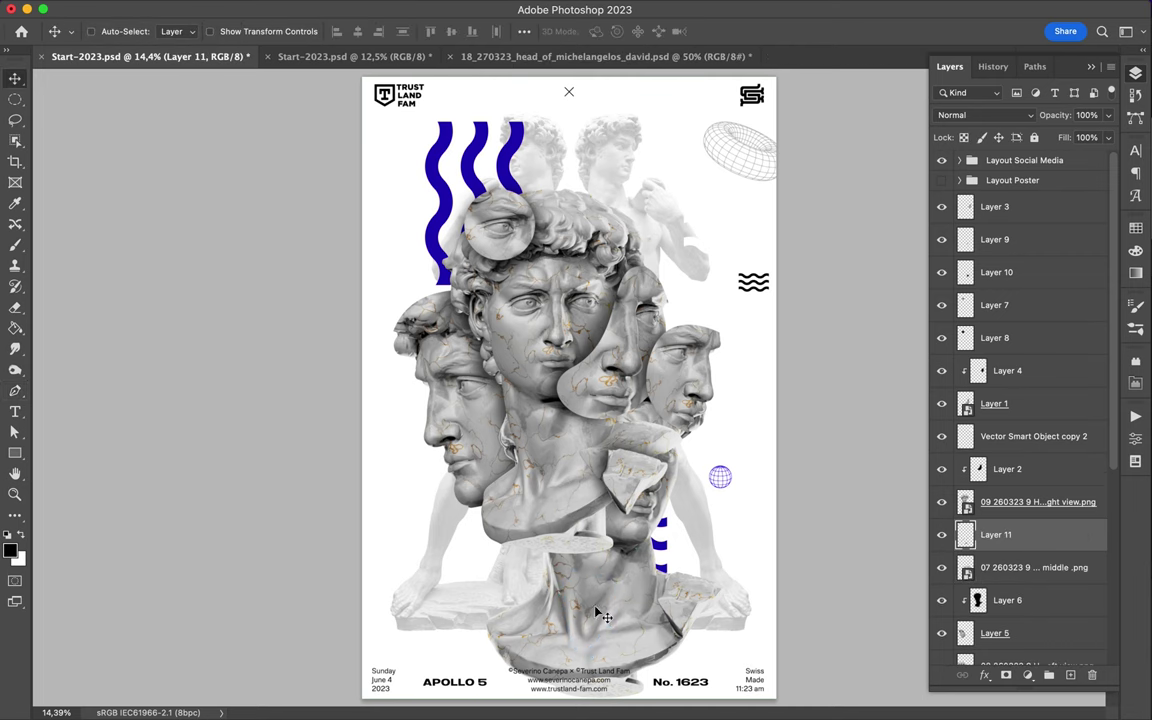
{"action": "left_click_drag", "start_coordinate": [1000, 480], "coordinate": [1000, 245]}
{"action": "mouse_move", "coordinate": [460, 415]}
{"action": "left_mouse_down"}
{"action": "mouse_move", "coordinate": [518, 458]}
{"action": "mouse_move", "coordinate": [470, 420]}
{"action": "left_mouse_up"}
{"action": "key", "text": "ctrl+t"}
Add a shadow layer for the neck piece, Gaussian-blur the fragment, and hide the bottom-middle bust
{"action": "key", "text": "Return"}
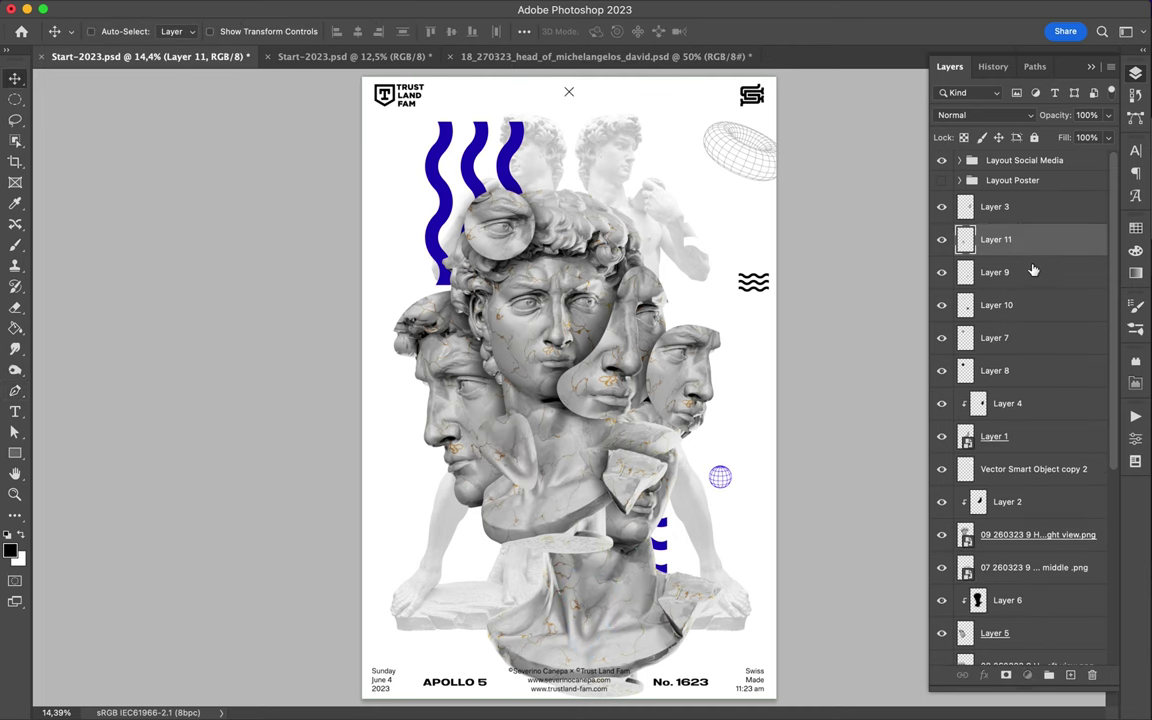
{"action": "key", "text": "ctrl+shift+n"}
{"action": "key", "text": "g"}
{"action": "key", "text": "v"}
{"action": "left_click", "coordinate": [334, 10]}
{"action": "left_click", "coordinate": [640, 276]}
{"action": "key", "text": "Return"}
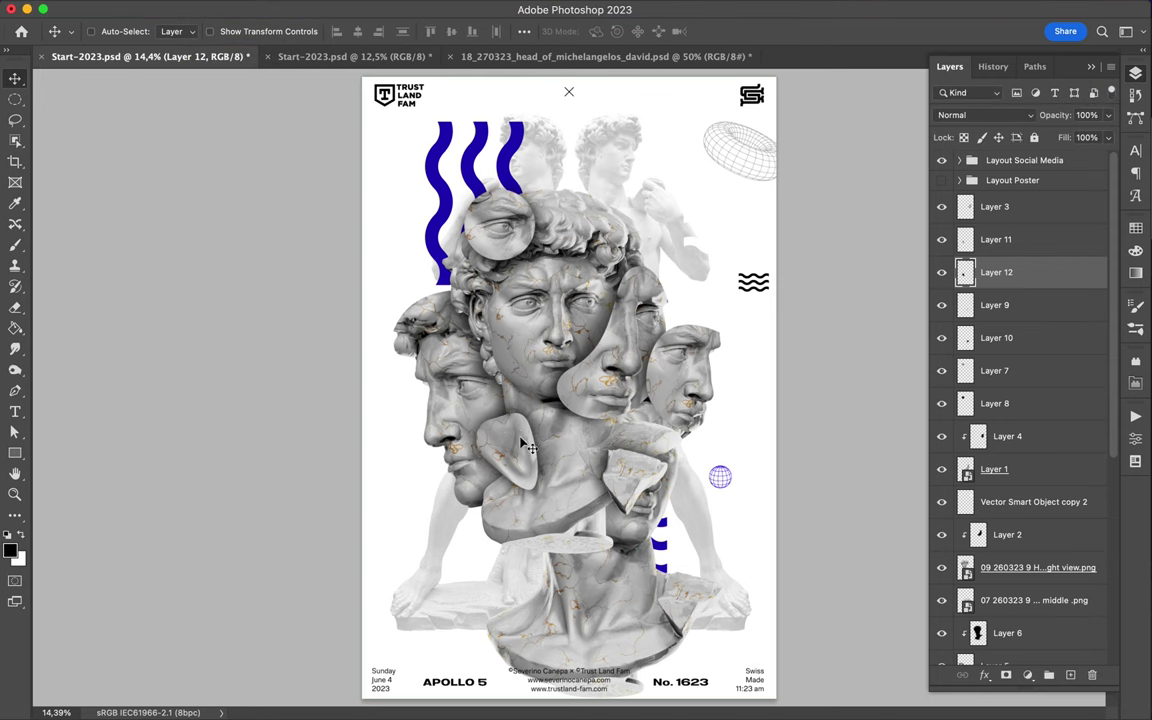
{"action": "left_click", "coordinate": [570, 508], "text": "ctrl"}
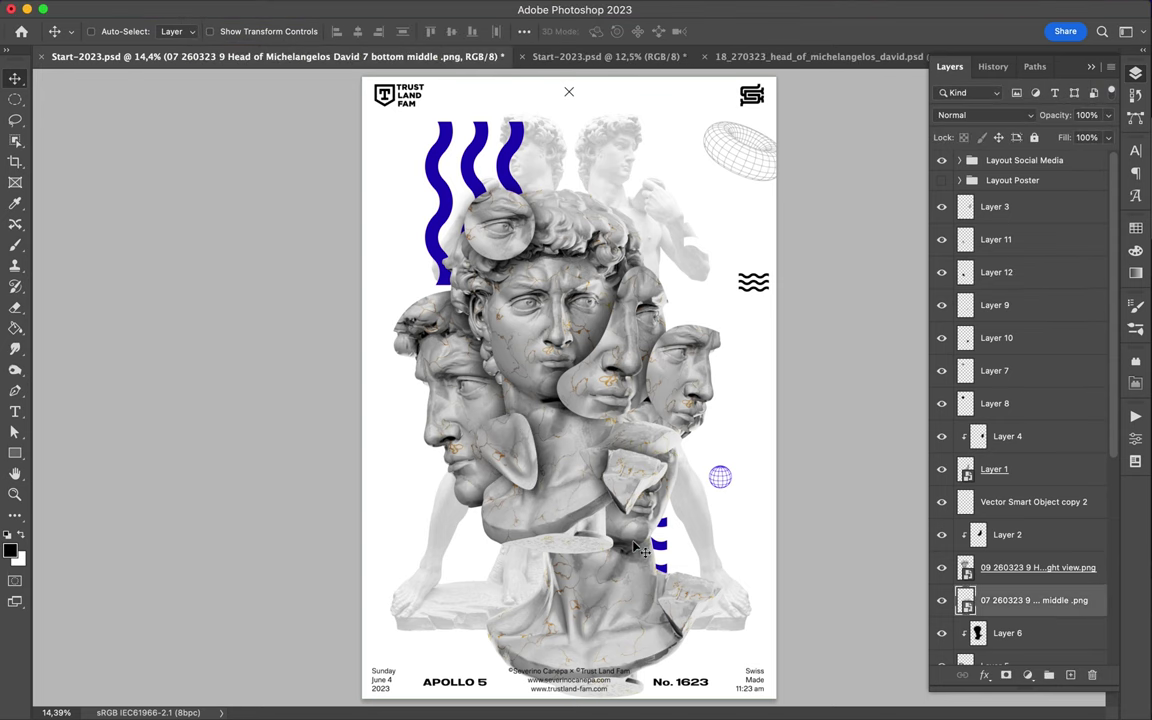
{"action": "left_click", "coordinate": [941, 600]}
Group the two background statue layers and add a Levels adjustment above them
{"action": "left_click", "coordinate": [525, 610], "text": "ctrl"}
{"action": "key", "text": "ctrl+g"}
{"action": "left_click", "coordinate": [1027, 675]}
{"action": "left_click", "coordinate": [760, 483]}
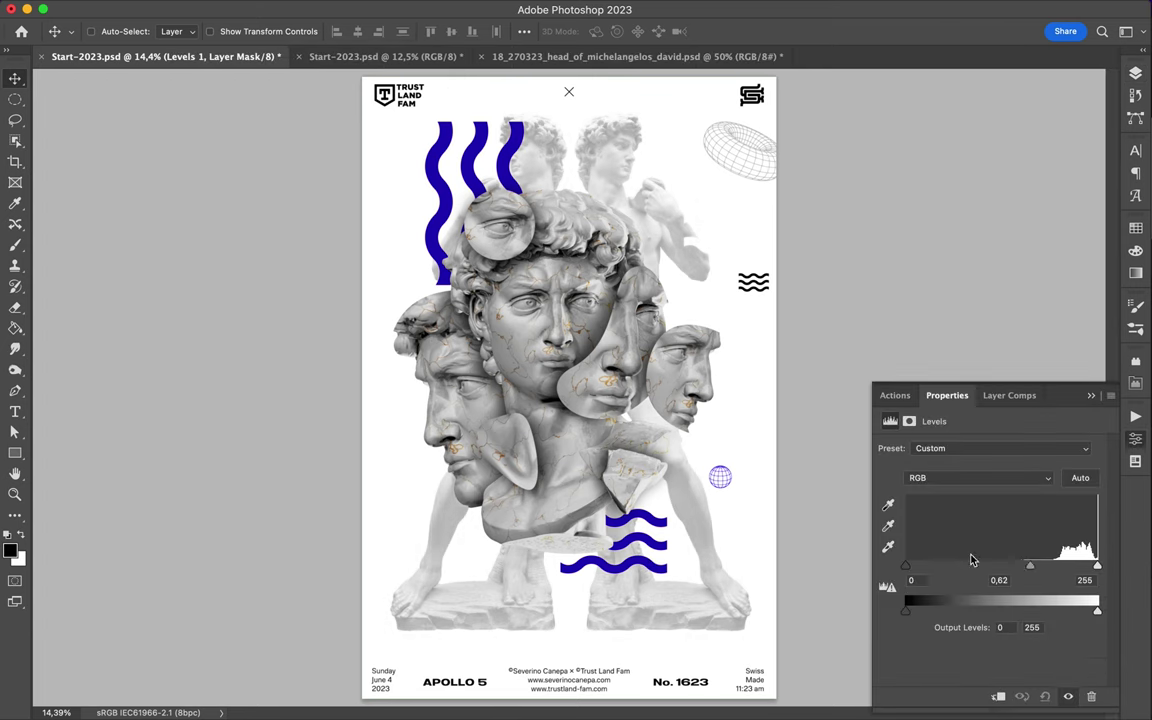
{"action": "left_click", "coordinate": [1135, 73]}
{"action": "left_click", "coordinate": [993, 623]}
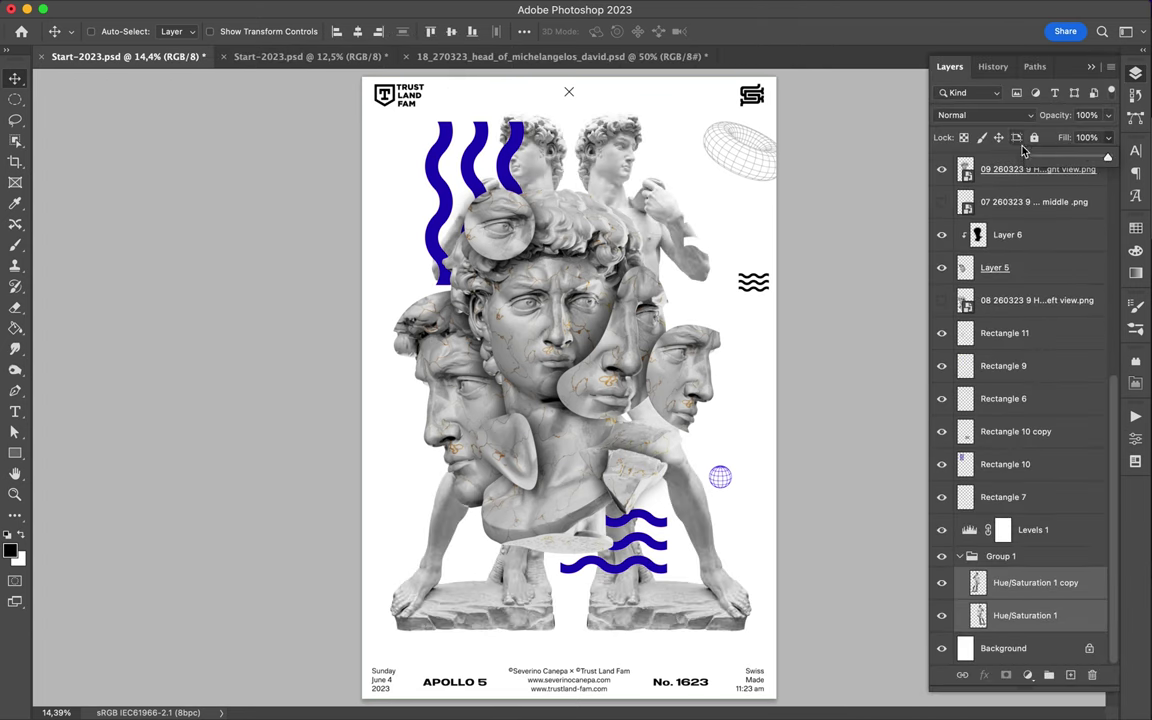
Drag the Levels input sliders to brighten the statues, then nudge the blue waves lower
{"action": "left_click", "coordinate": [1003, 528]}
{"action": "double_click", "coordinate": [969, 528]}
{"action": "left_click_drag", "start_coordinate": [1088, 566], "coordinate": [1003, 566]}
{"action": "left_click_drag", "start_coordinate": [921, 566], "coordinate": [1097, 566]}
{"action": "left_click_drag", "start_coordinate": [983, 566], "coordinate": [914, 566]}
{"action": "left_click_drag", "start_coordinate": [440, 207], "coordinate": [437, 218]}
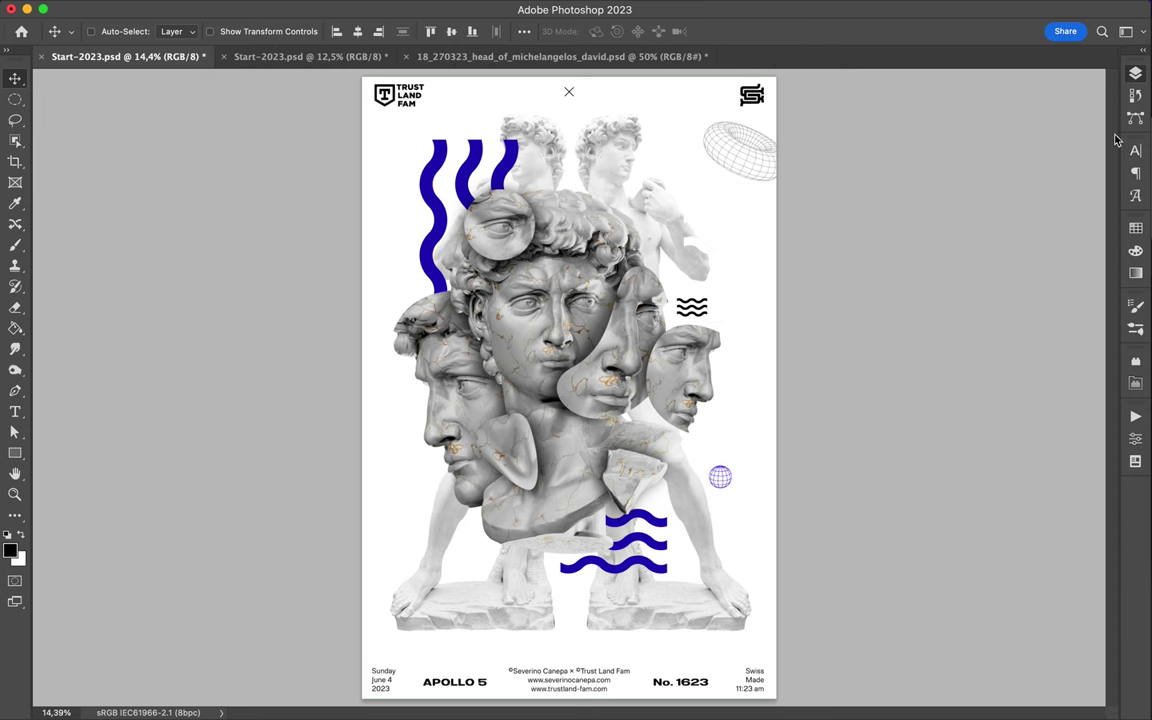
{"action": "key", "text": "F7"}
Sample the gold vein colour and draw a solid gold block behind the left head
{"action": "scroll", "coordinate": [568, 388], "scroll_direction": "up", "scroll_amount": 3}
{"action": "key", "text": "i"}
{"action": "left_click_drag", "start_coordinate": [657, 363], "coordinate": [647, 372]}
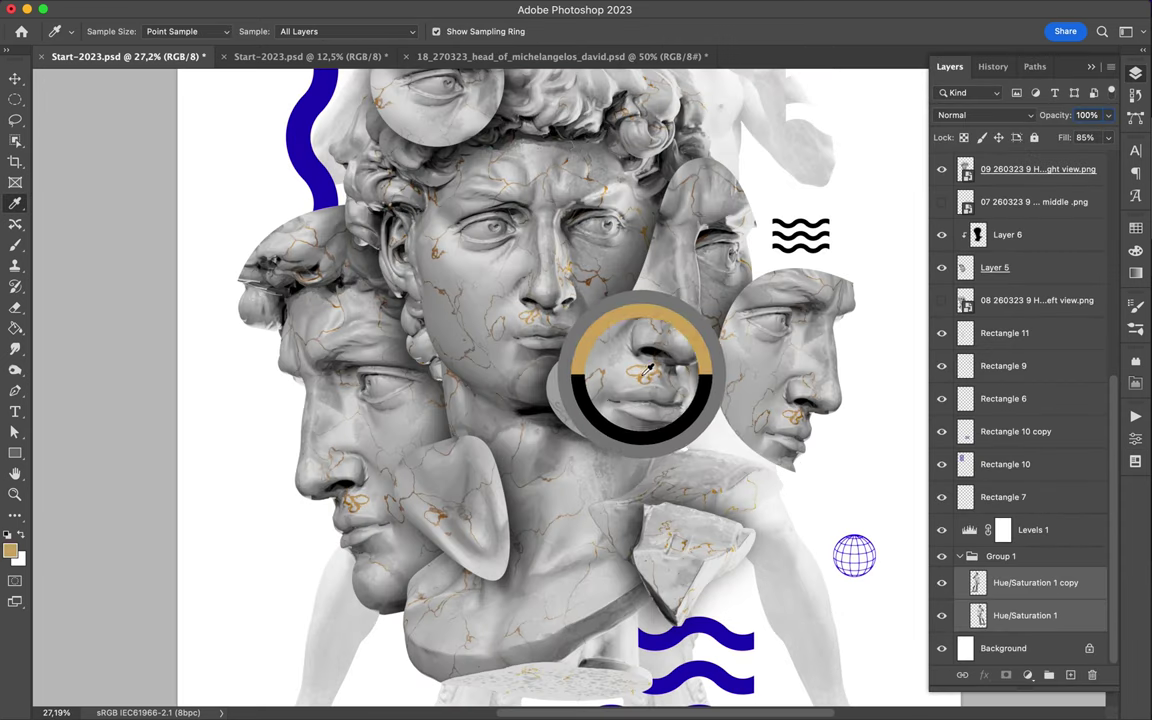
{"action": "scroll", "coordinate": [647, 372], "scroll_direction": "down", "scroll_amount": 2}
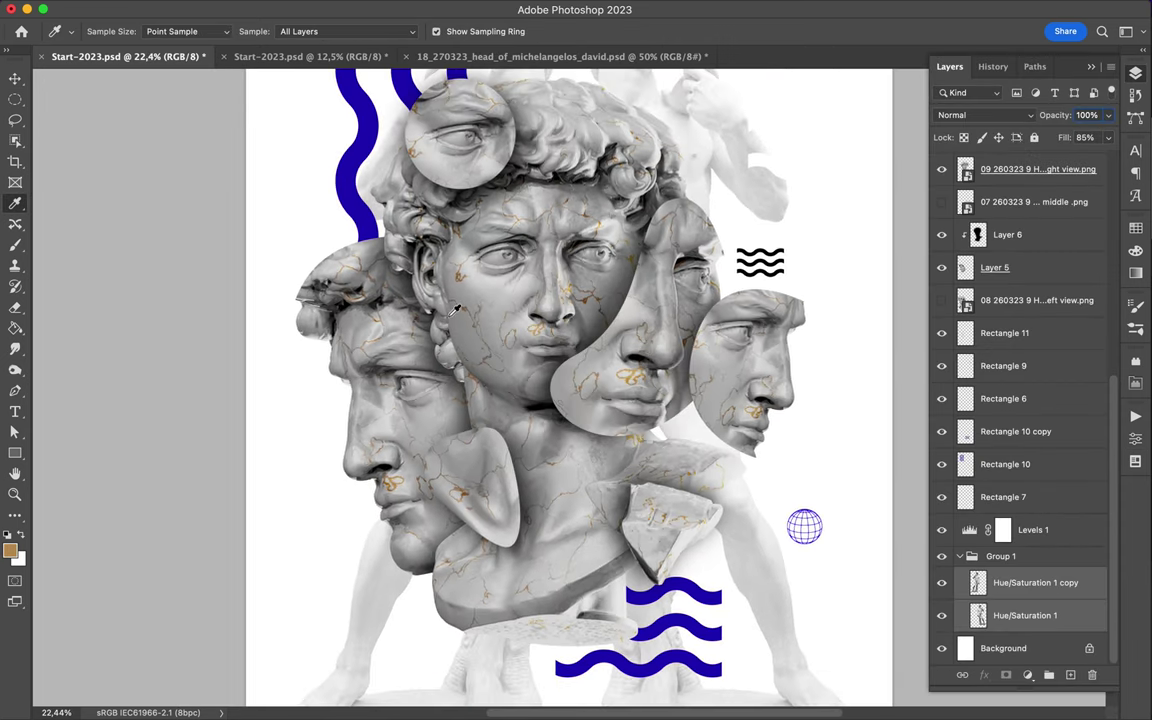
{"action": "key", "text": "u"}
{"action": "left_click_drag", "start_coordinate": [312, 223], "coordinate": [455, 368]}
{"action": "left_click", "coordinate": [1136, 75]}
{"action": "key", "text": "v"}
Draw a larger rectangle over the upper left with no fill and a gold outline
{"action": "scroll", "coordinate": [385, 270], "scroll_direction": "down", "scroll_amount": 2}
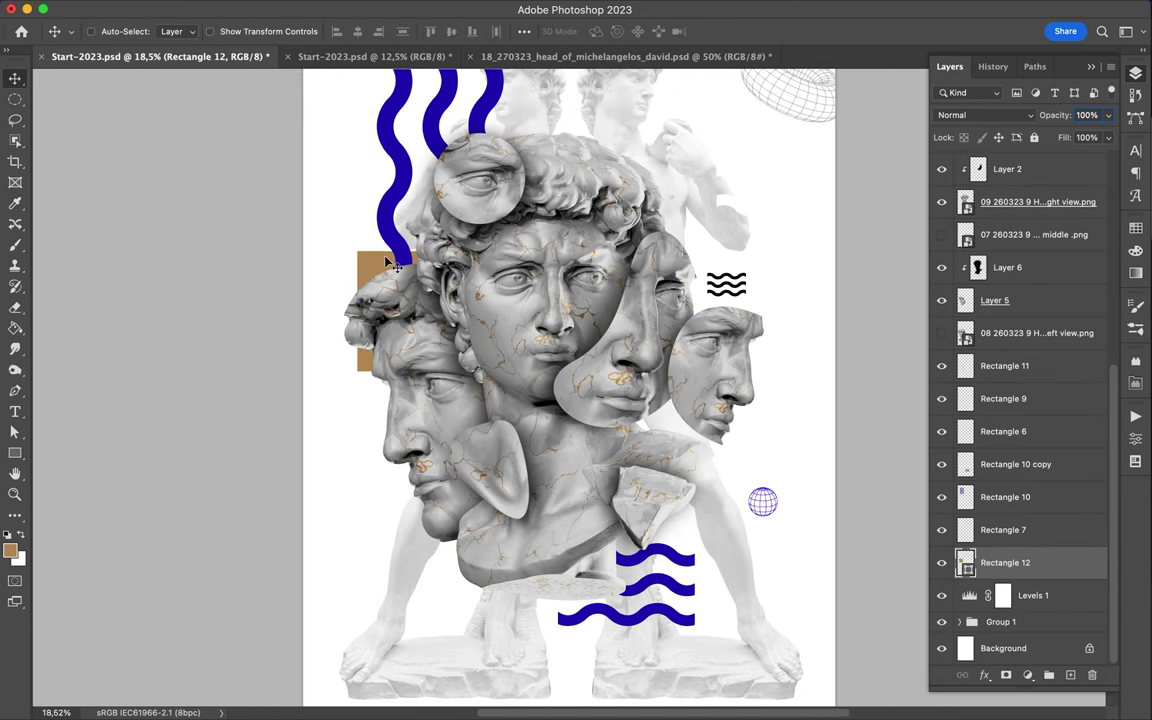
{"action": "scroll", "coordinate": [391, 231], "scroll_direction": "down", "scroll_amount": 1}
{"action": "scroll", "coordinate": [397, 221], "scroll_direction": "down", "scroll_amount": 1}
{"action": "key", "text": "u"}
{"action": "left_click_drag", "start_coordinate": [397, 214], "coordinate": [516, 369]}
{"action": "key", "text": "a"}
{"action": "left_click", "coordinate": [238, 31]}
{"action": "left_click", "coordinate": [193, 113]}
{"action": "left_click", "coordinate": [322, 31]}
{"action": "scroll", "coordinate": [368, 236], "scroll_direction": "up", "scroll_amount": 3}
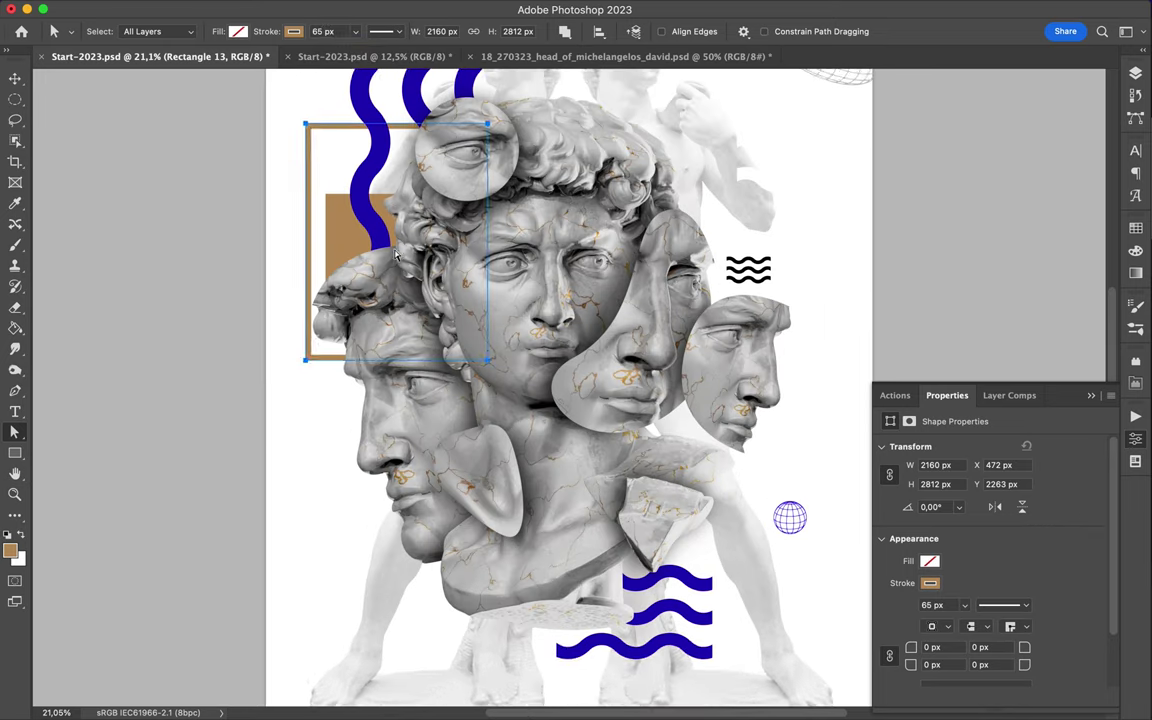
{"action": "key", "text": "v"}
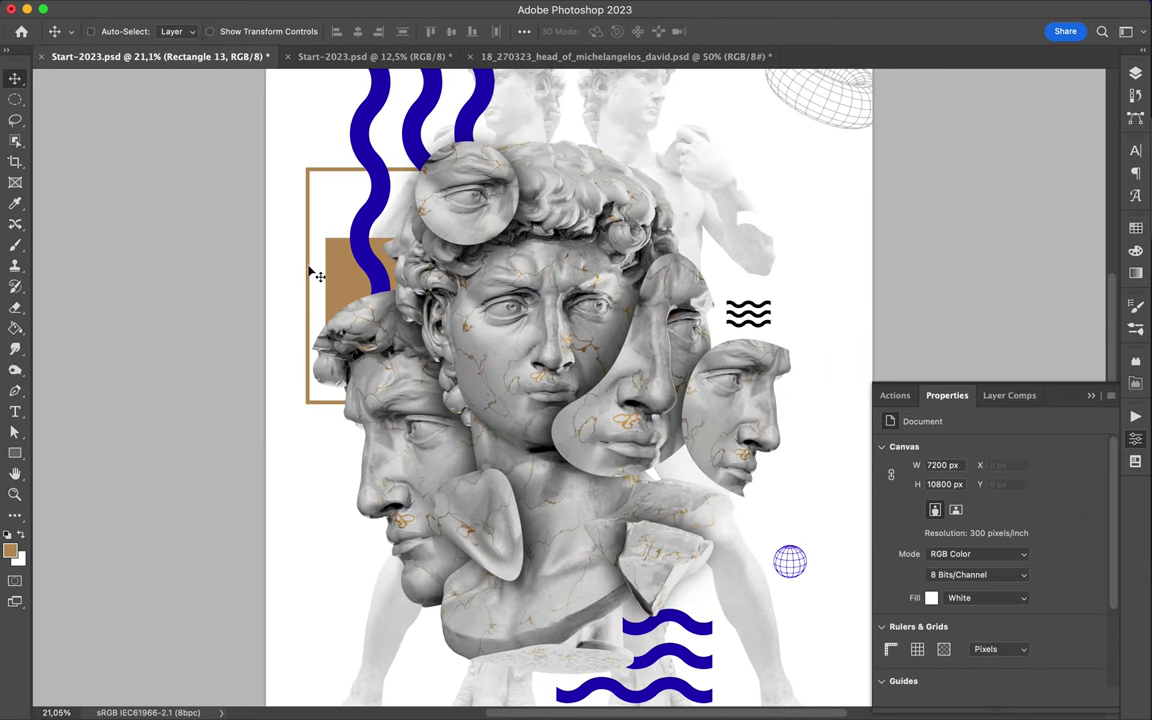
Place the Rectangle 13 frame just below the right-view head and add a layer mask
{"action": "key", "text": "F7"}
{"action": "left_click_drag", "start_coordinate": [977, 490], "coordinate": [938, 250]}
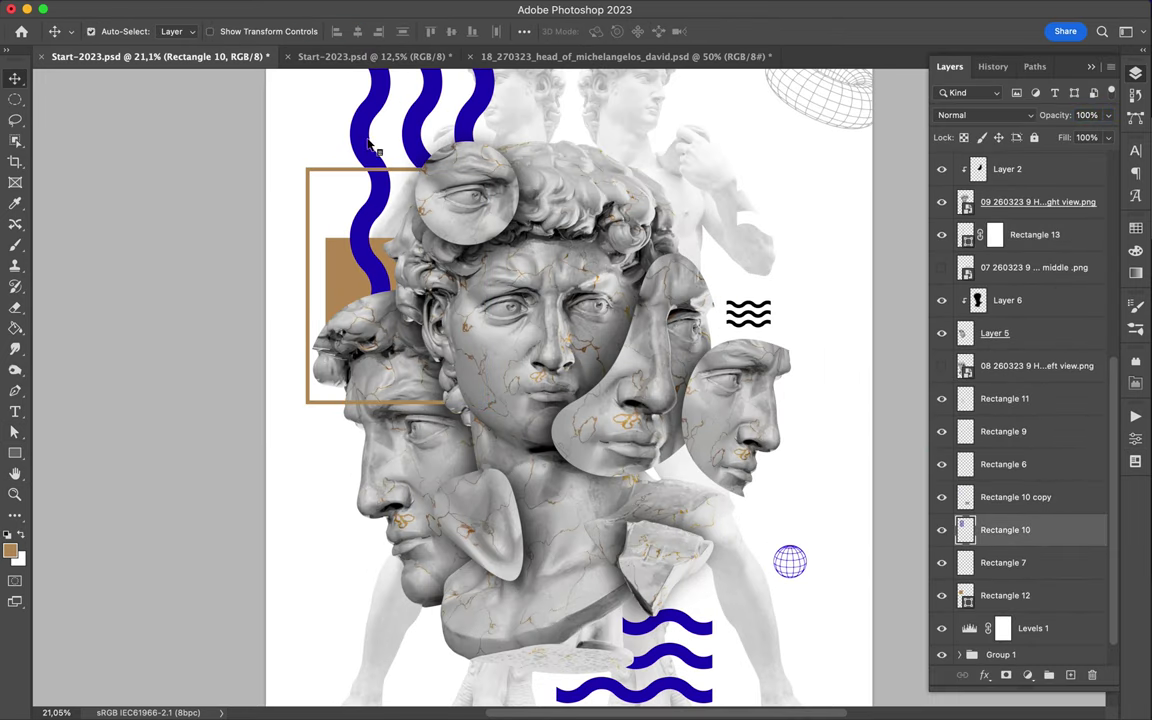
{"action": "key", "text": "b"}
{"action": "key", "text": "d"}
{"action": "key", "text": "v"}
{"action": "key", "text": "ctrl+minus"}
{"action": "scroll", "coordinate": [475, 270], "scroll_direction": "right", "scroll_amount": 2}
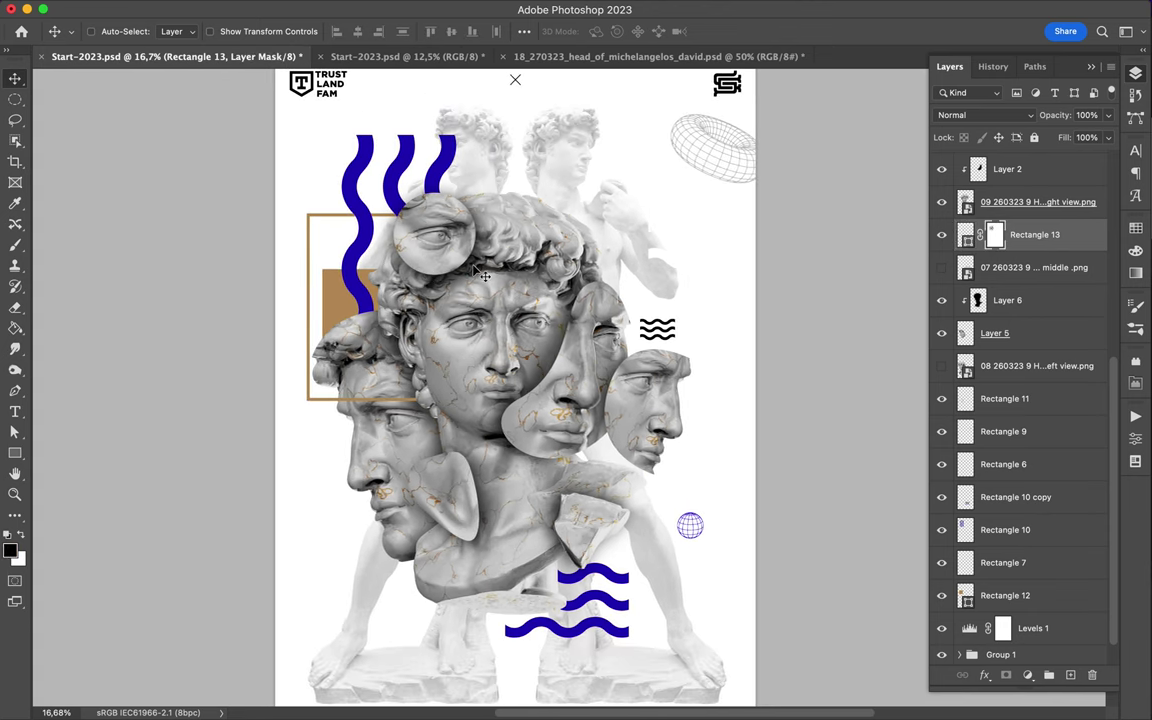
{"action": "left_click", "coordinate": [449, 258], "text": "ctrl"}
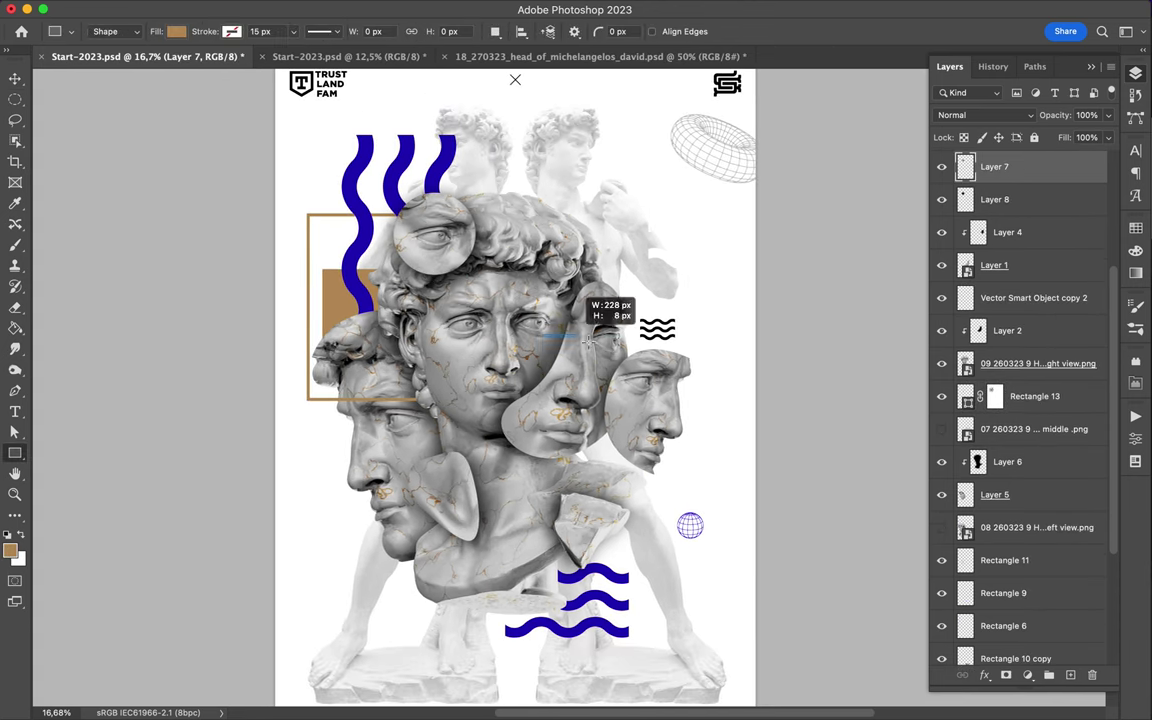
Draw an unfilled gold frame around the right-hand faces and give it a layer mask
{"action": "left_click_drag", "start_coordinate": [640, 533], "coordinate": [640, 533]}
{"action": "left_click", "coordinate": [176, 31]}
{"action": "left_click", "coordinate": [141, 116]}
{"action": "key", "text": "v"}
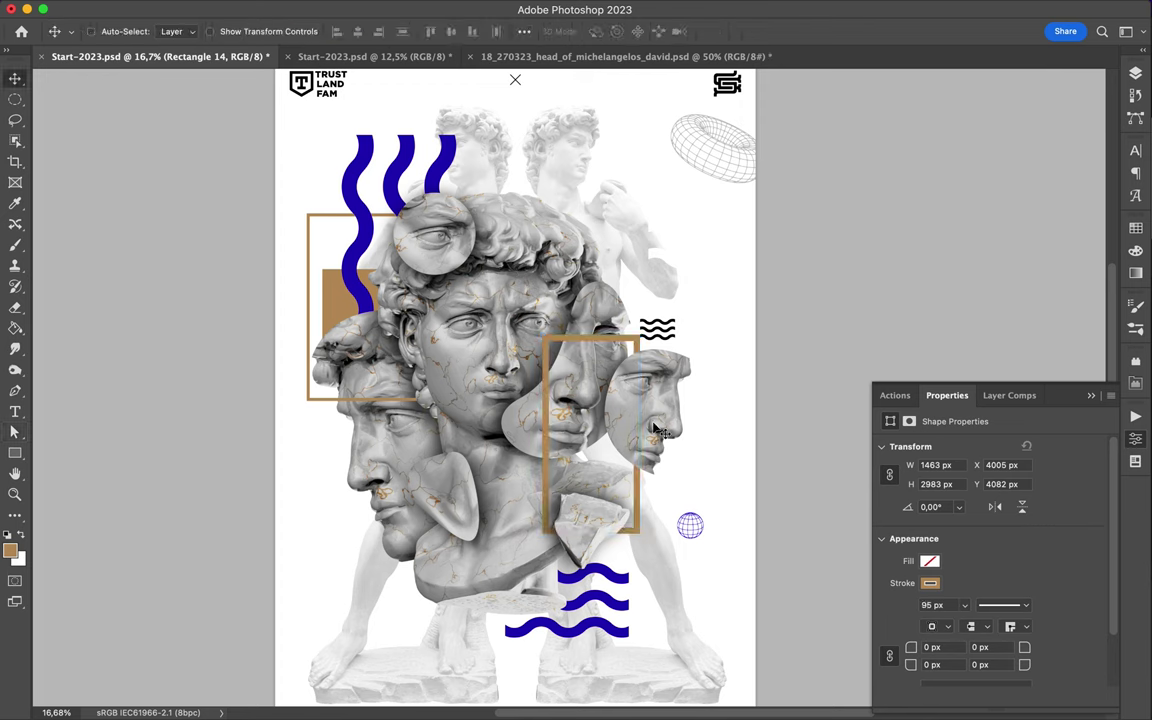
{"action": "key", "text": "F7"}
{"action": "left_click", "coordinate": [1007, 678]}
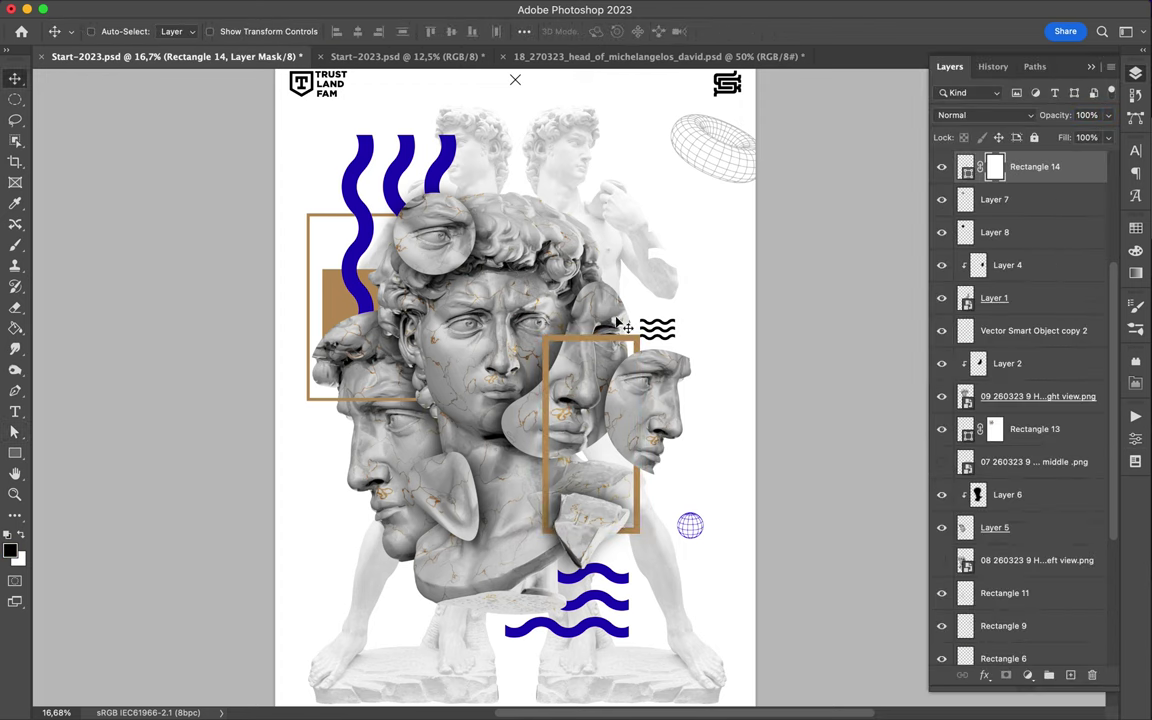
{"action": "key", "text": "b"}
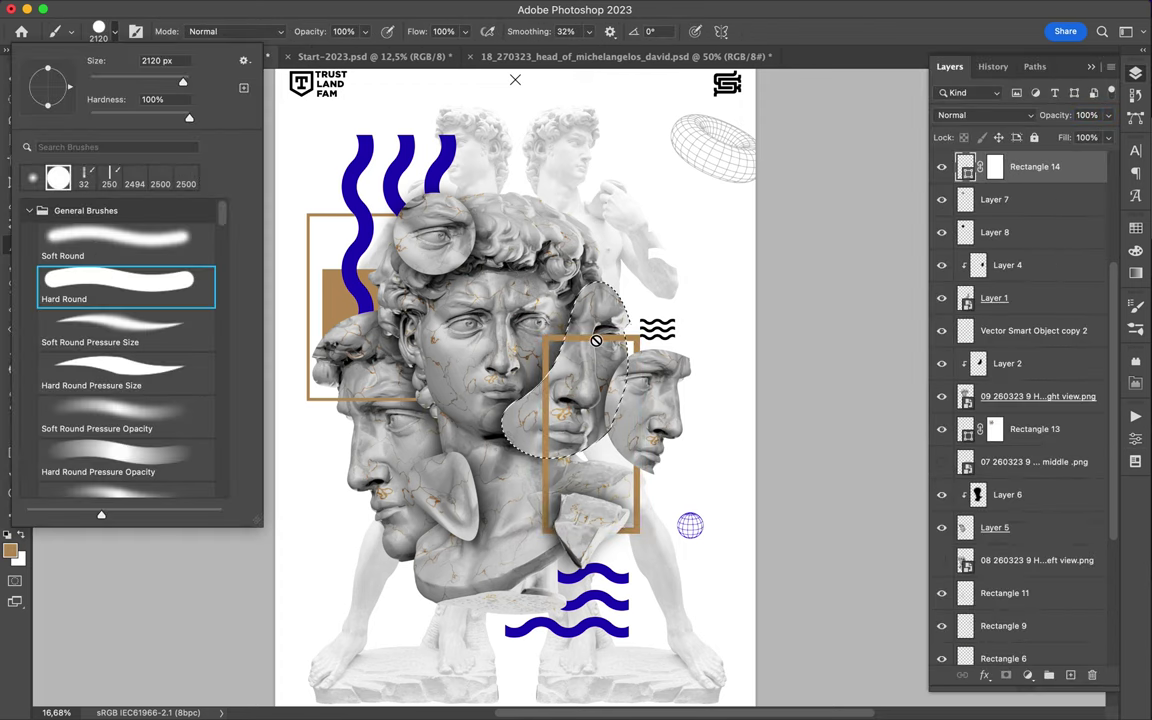
{"action": "key", "text": "m"}
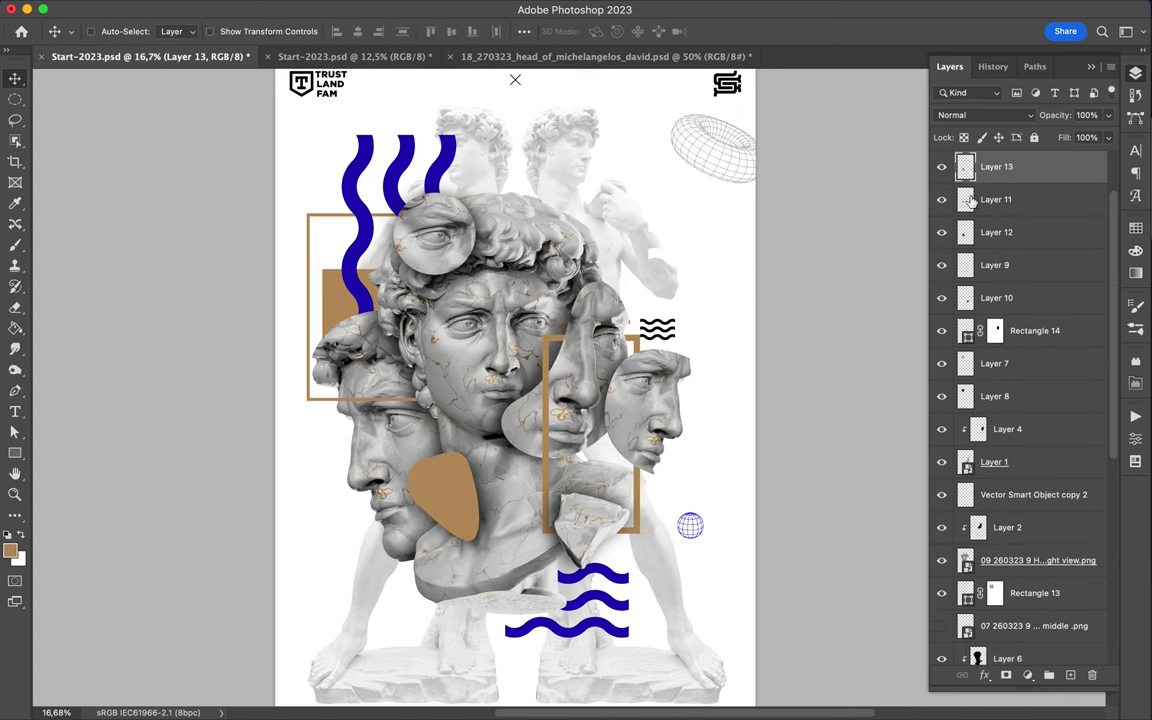
Tuck the gold blob behind the ear and position the white waves near the statue bases
{"action": "left_click_drag", "start_coordinate": [970, 201], "coordinate": [970, 240]}
{"action": "left_click_drag", "start_coordinate": [461, 487], "coordinate": [463, 537]}
{"action": "left_click", "coordinate": [670, 366], "text": "ctrl"}
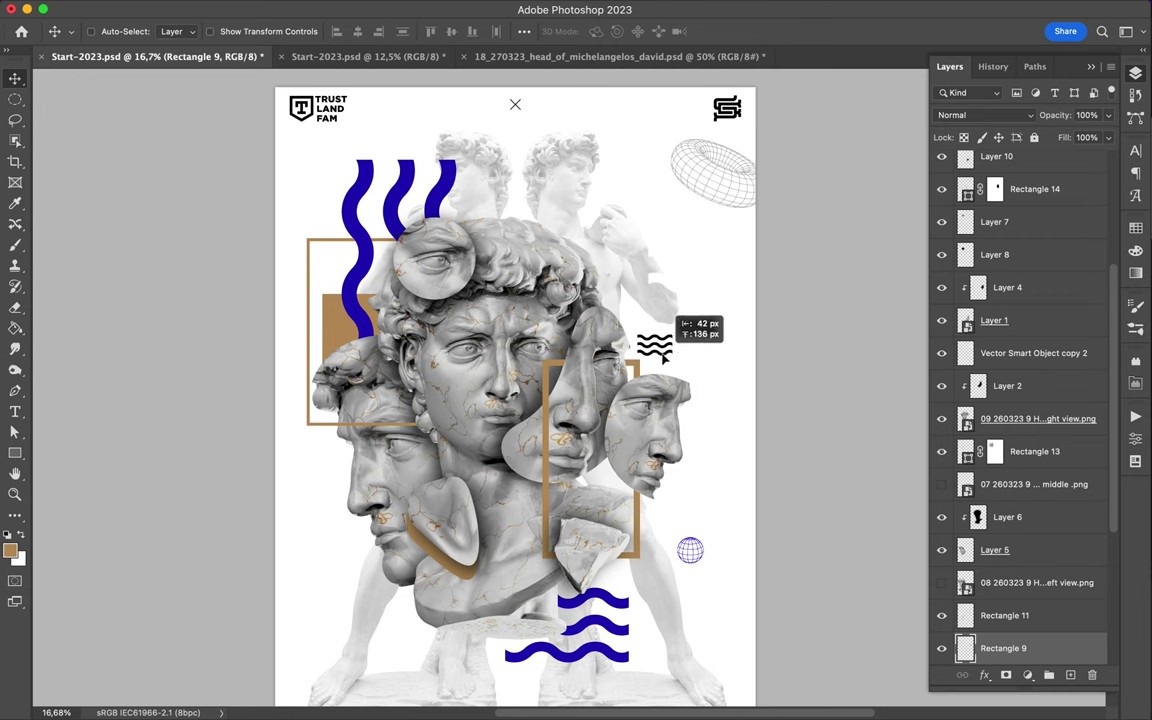
{"action": "left_click_drag", "start_coordinate": [567, 287], "coordinate": [418, 523]}
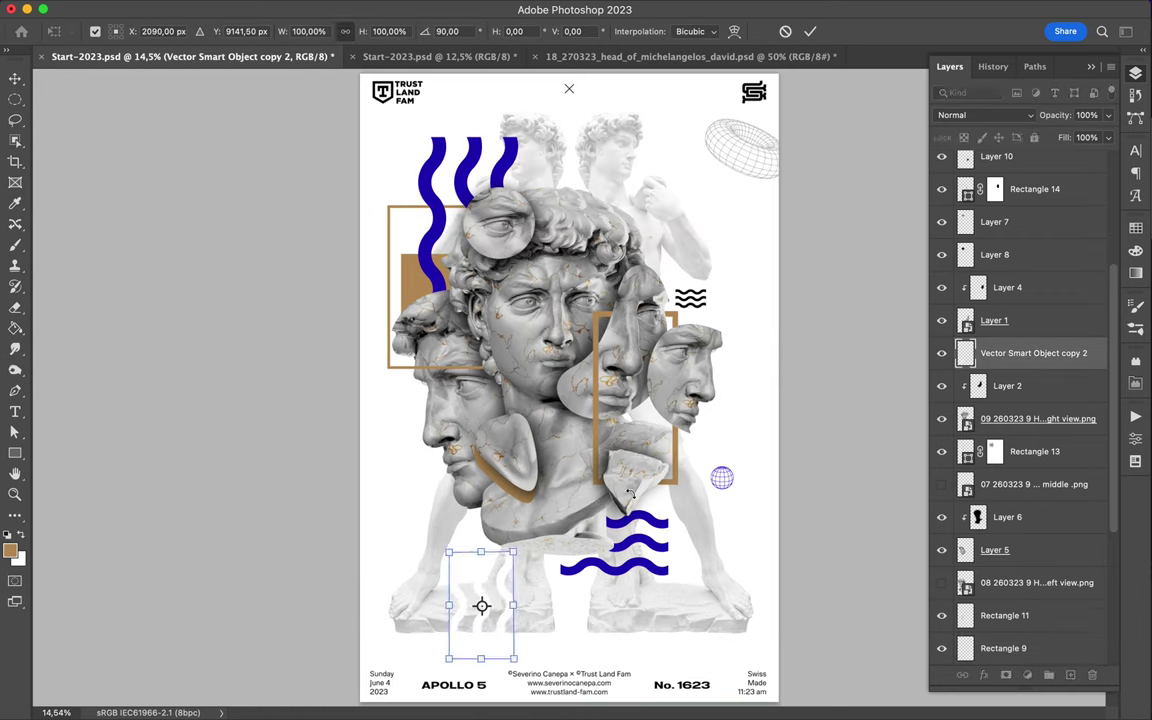
{"action": "mouse_move", "coordinate": [418, 523]}
{"action": "left_mouse_down"}
{"action": "mouse_move", "coordinate": [506, 604]}
{"action": "mouse_move", "coordinate": [581, 227]}
{"action": "left_mouse_up"}
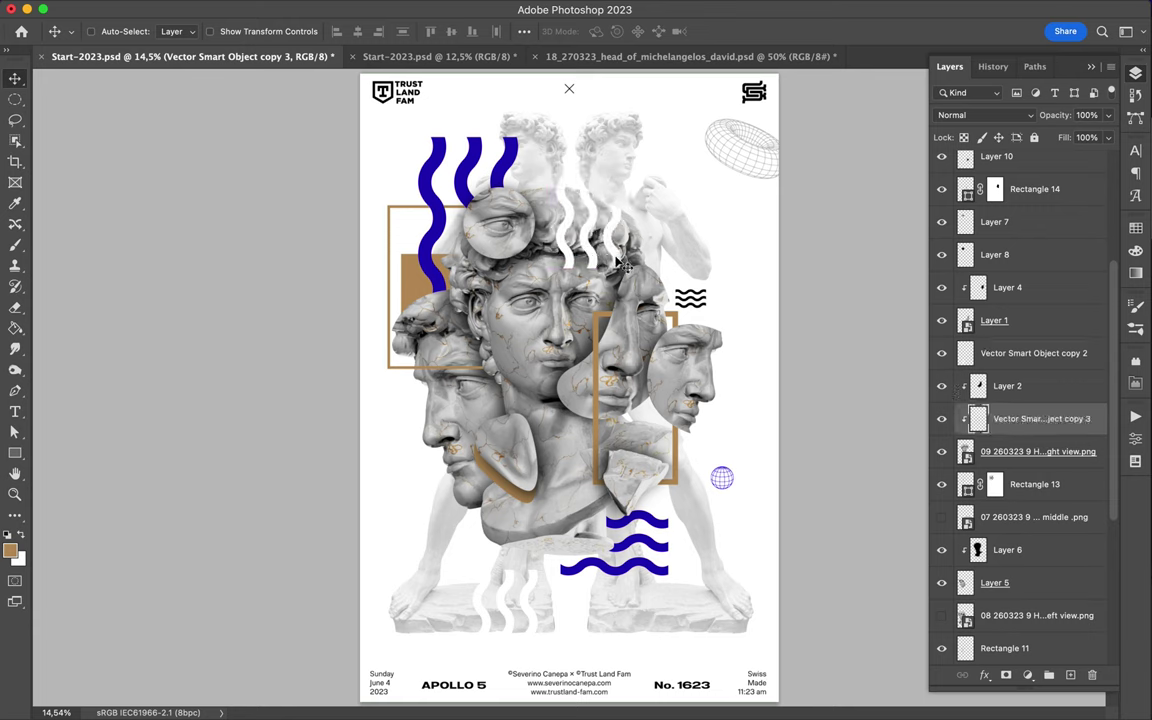
Fill the middle face's outline with white on new Layer 14 and duplicate Layer 2 above it
{"action": "left_click", "coordinate": [965, 320], "text": "ctrl"}
{"action": "left_click", "coordinate": [1070, 675]}
{"action": "key", "text": "x"}
{"action": "key", "text": "alt+BackSpace"}
{"action": "key", "text": "ctrl+d"}
{"action": "left_click_drag", "start_coordinate": [1008, 290], "coordinate": [1000, 352]}
{"action": "left_click_drag", "start_coordinate": [630, 326], "coordinate": [645, 348]}
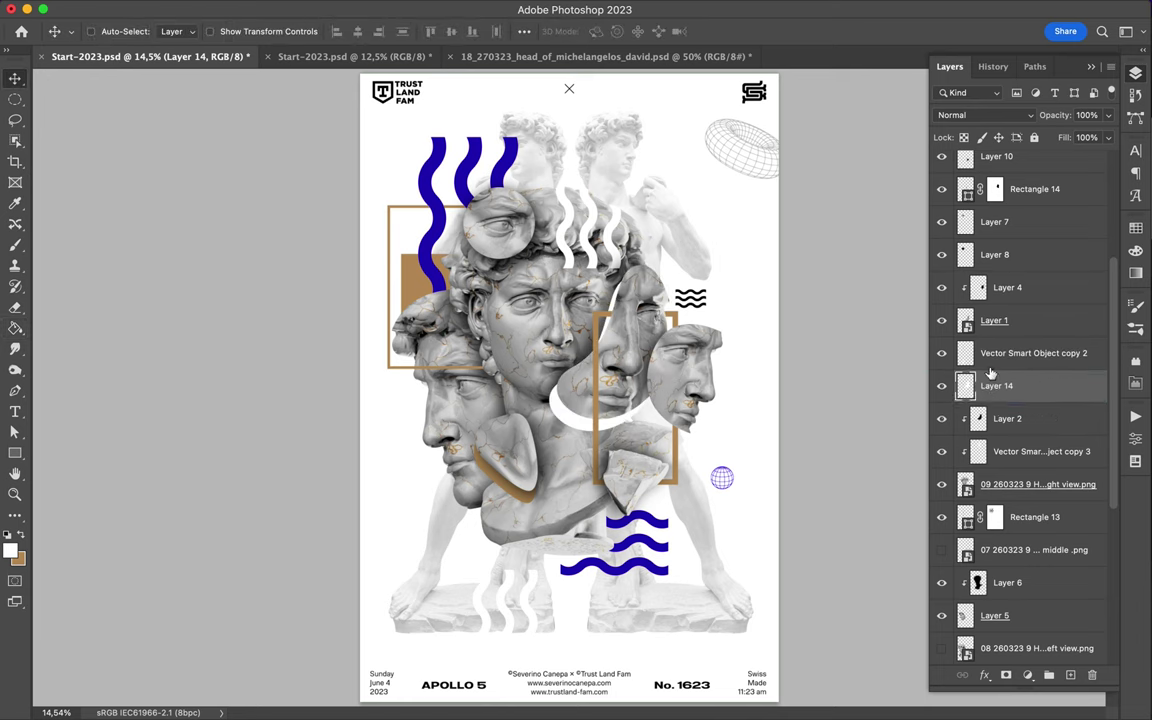
{"action": "left_click_drag", "start_coordinate": [992, 497], "coordinate": [998, 398]}
{"action": "left_click", "coordinate": [583, 433], "text": "ctrl"}
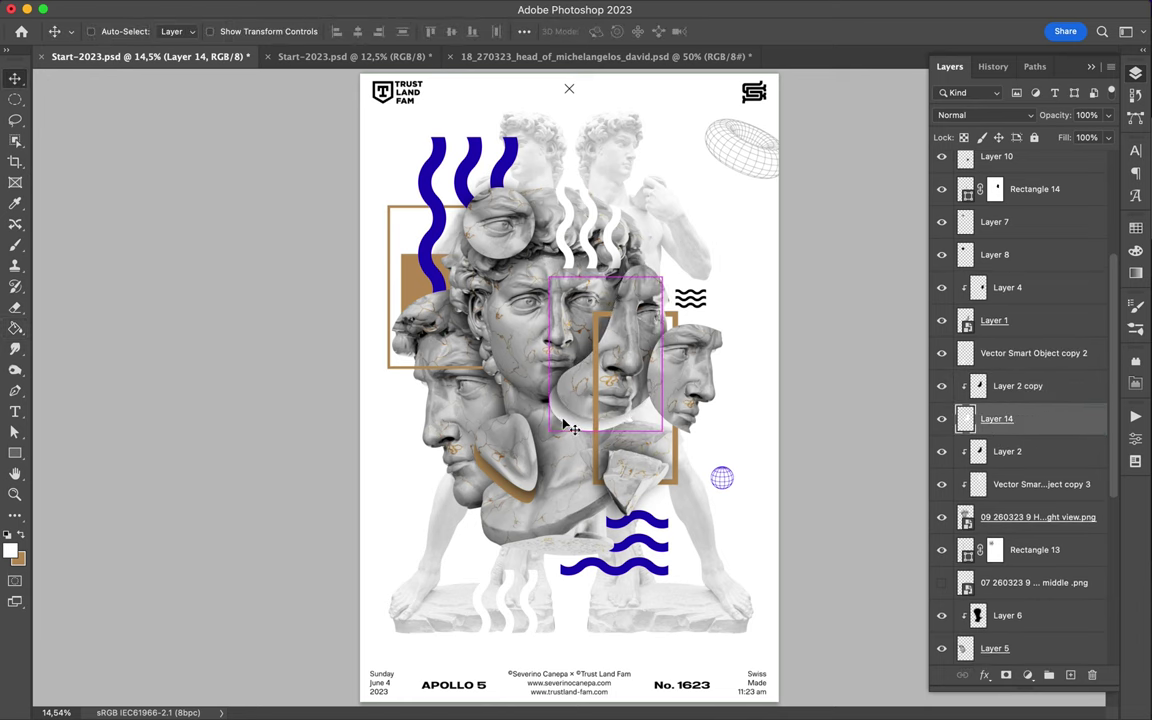
Scale the blue waves (Rectangle 10) to 95% and move the globe up slightly
{"action": "left_click", "coordinate": [543, 245], "text": "ctrl"}
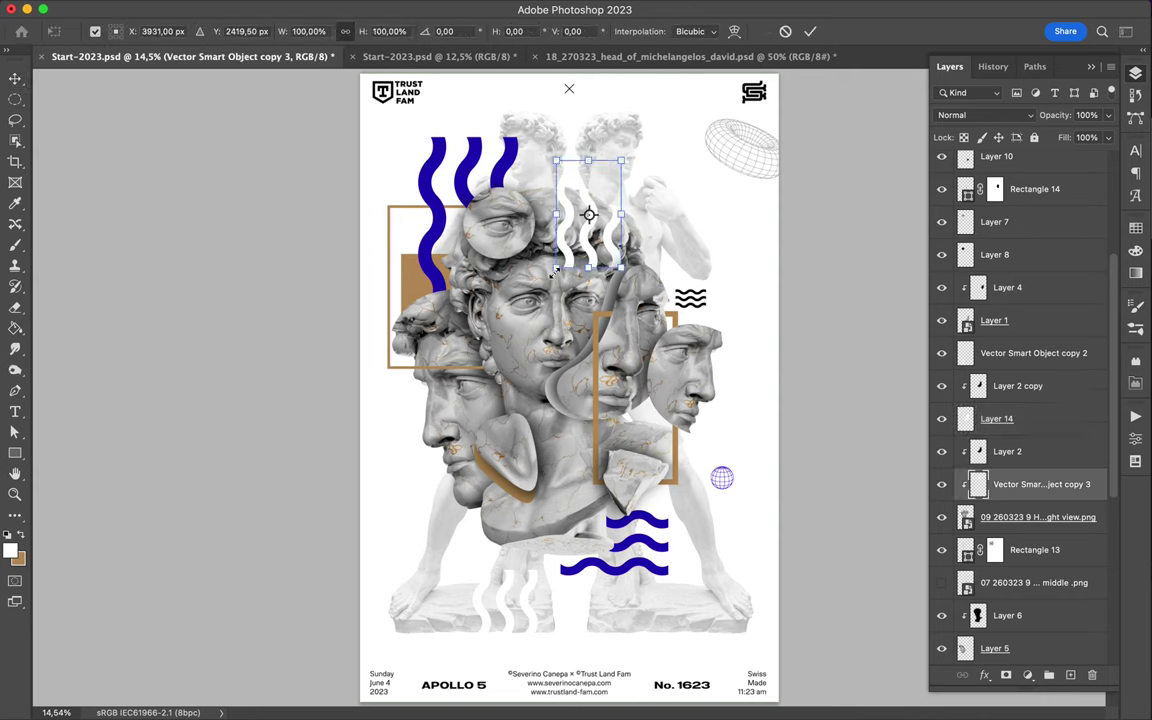
{"action": "left_click", "coordinate": [440, 165], "text": "ctrl"}
{"action": "key", "text": "ctrl+t"}
{"action": "left_click_drag", "start_coordinate": [519, 138], "coordinate": [515, 142]}
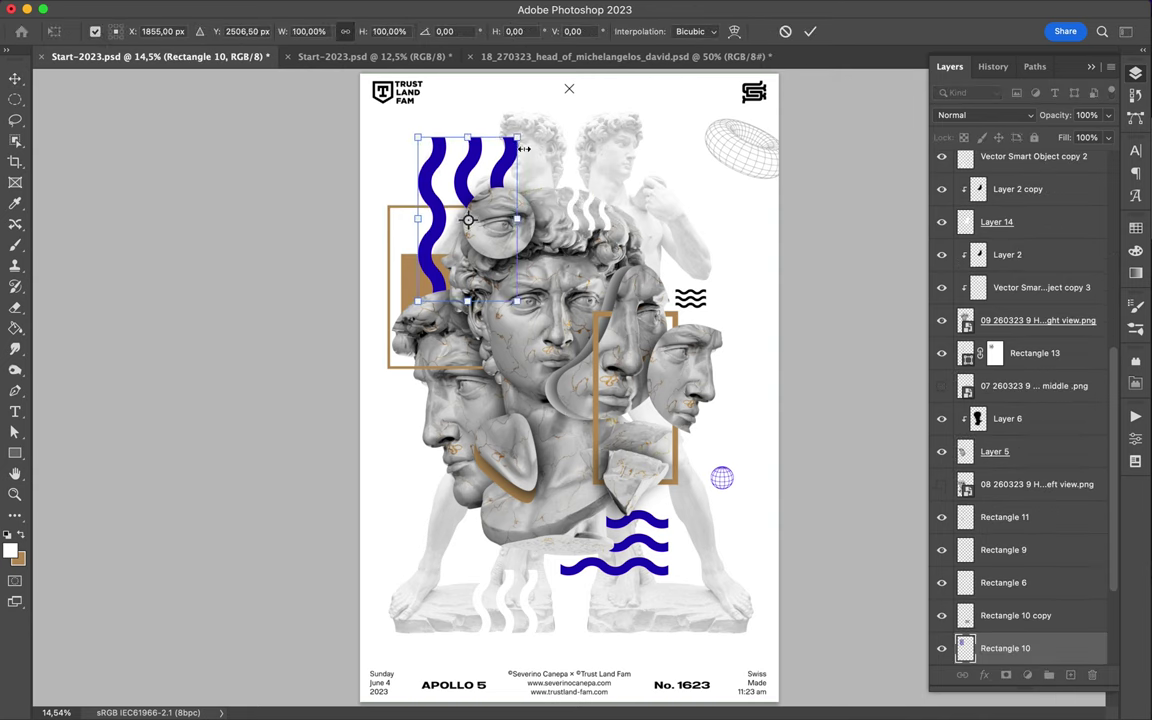
{"action": "key", "text": "Return"}
{"action": "left_click_drag", "start_coordinate": [722, 468], "coordinate": [720, 443]}
Shift Layer 3 through Layer 14 slightly right and down, then save the document
{"action": "key", "text": "ctrl+minus"}
{"action": "scroll", "coordinate": [1020, 160], "scroll_direction": "up", "scroll_amount": 10}
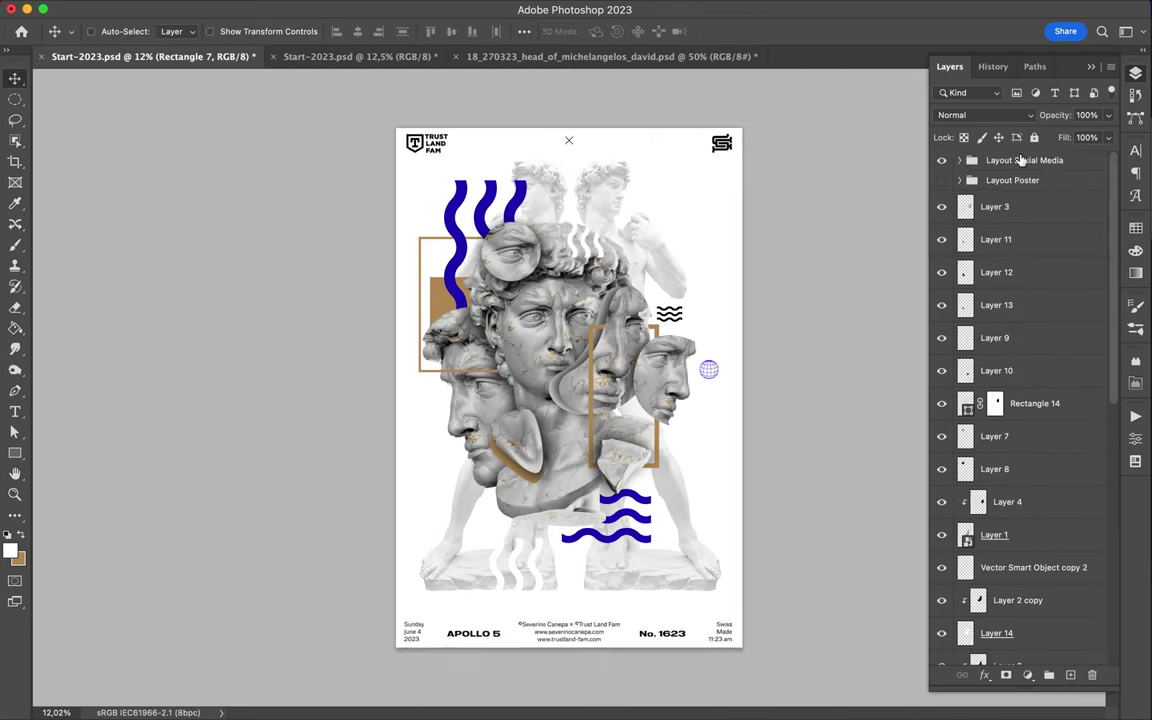
{"action": "left_click", "coordinate": [1003, 207]}
{"action": "left_click", "coordinate": [1008, 630], "text": "shift"}
{"action": "left_click_drag", "start_coordinate": [583, 342], "coordinate": [590, 348]}
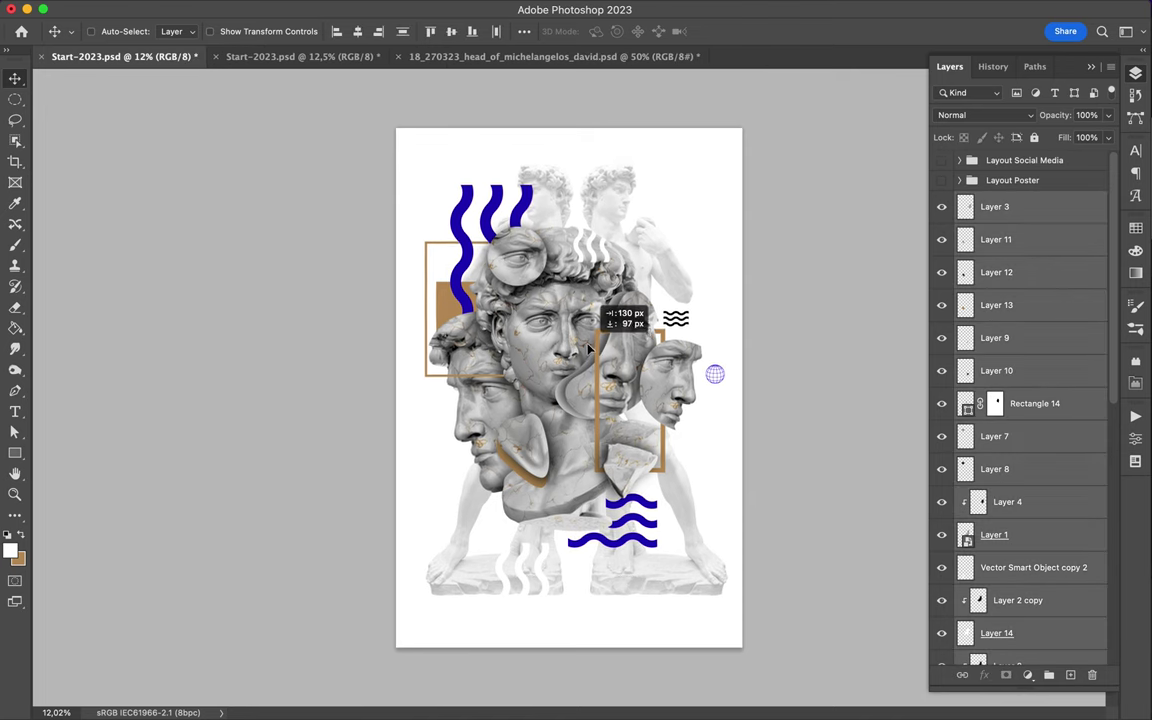
{"action": "left_click", "coordinate": [950, 168]}
{"action": "left_click_drag", "start_coordinate": [1108, 137], "coordinate": [1100, 160]}
{"action": "key", "text": "ctrl+s"}
Draw a large unfilled stroked frame around the collage and add a layer mask
{"action": "key", "text": "u"}
{"action": "left_click_drag", "start_coordinate": [706, 570], "coordinate": [699, 570]}
{"action": "left_click", "coordinate": [176, 31]}
{"action": "left_click", "coordinate": [133, 90]}
{"action": "key", "text": "v"}
{"action": "left_click", "coordinate": [1135, 73]}
Load the statues' and left head's outlines and paint the frame's mask black over them
{"action": "left_click", "coordinate": [1027, 675]}
{"action": "left_click", "coordinate": [990, 612], "text": "ctrl"}
{"action": "key", "text": "b"}
{"action": "key", "text": "v"}
{"action": "key", "text": "b"}
{"action": "key", "text": "v"}
{"action": "left_click", "coordinate": [965, 239], "text": "ctrl"}
{"action": "key", "text": "b"}
Refine the frame's mask with a smaller brush at closer zoom
{"action": "key", "text": "ctrl+plus"}
{"action": "scroll", "coordinate": [694, 420], "scroll_direction": "up", "scroll_amount": 5}
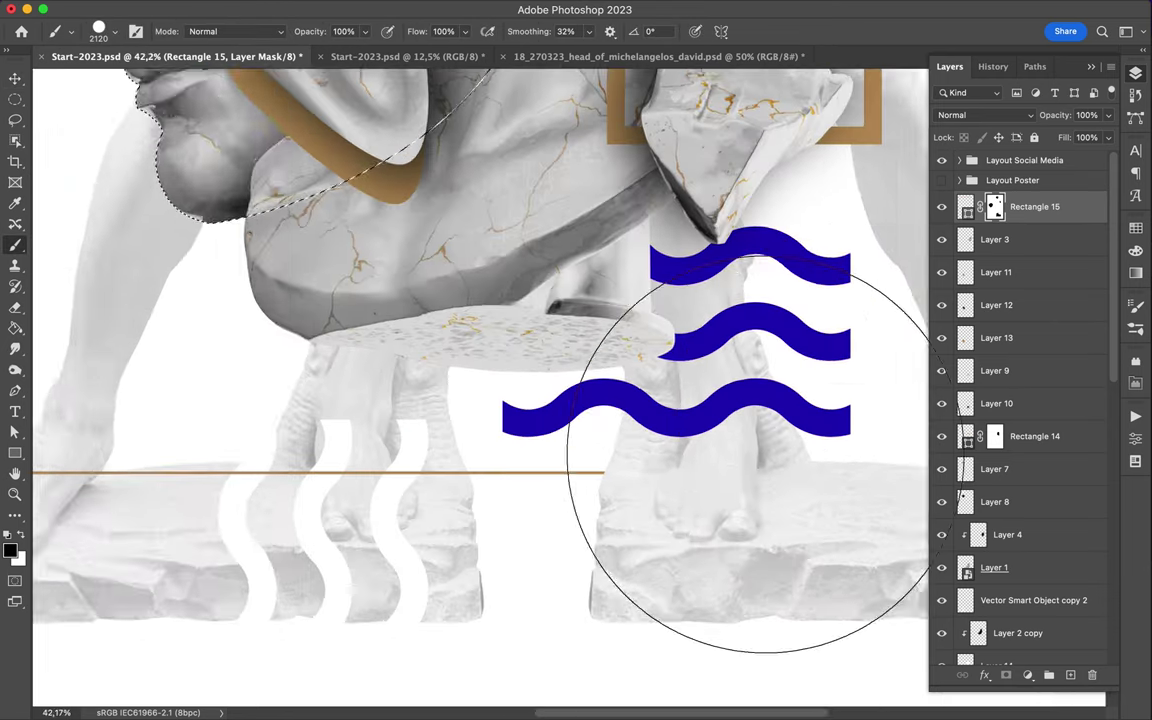
{"action": "scroll", "coordinate": [591, 440], "scroll_direction": "up", "scroll_amount": 2}
{"action": "key", "text": "m"}
{"action": "key", "text": "b"}
{"action": "right_click", "coordinate": [598, 640]}
{"action": "double_click", "coordinate": [726, 467]}
{"action": "scroll", "coordinate": [574, 497], "scroll_direction": "down", "scroll_amount": 5}
{"action": "left_click", "coordinate": [966, 210]}
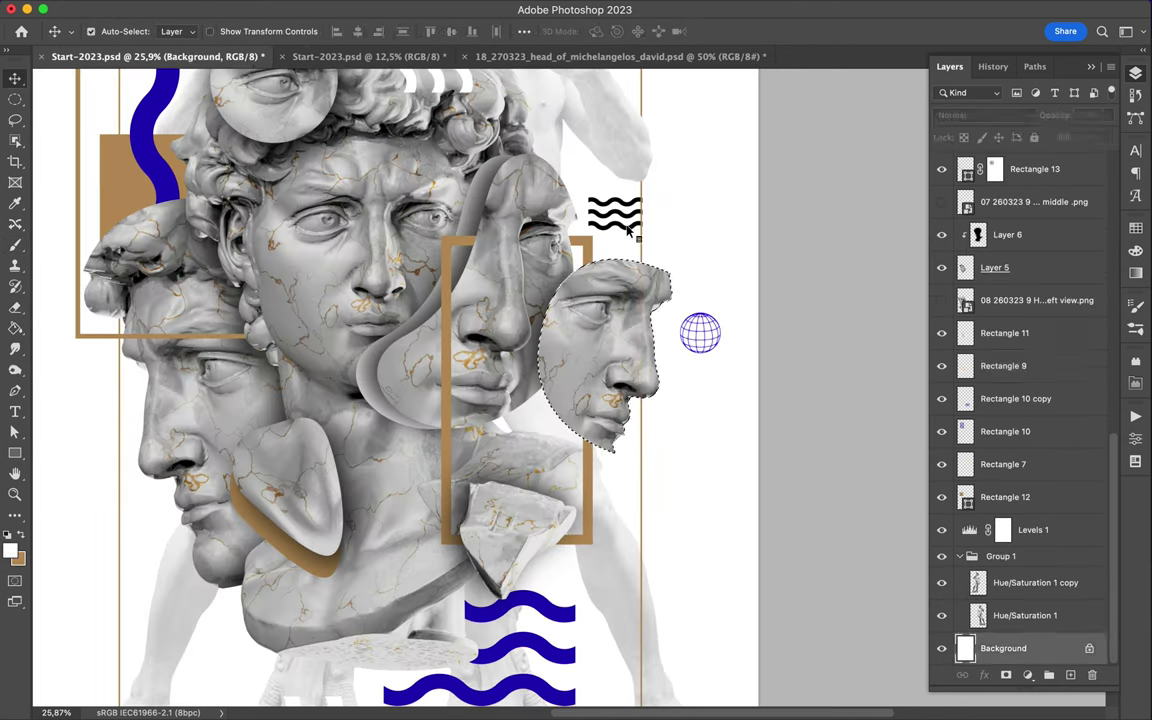
Move Rectangle 9 above the new frame and draw a thin gold bar near the top
{"action": "left_click_drag", "start_coordinate": [1003, 337], "coordinate": [1003, 200]}
{"action": "key", "text": "v"}
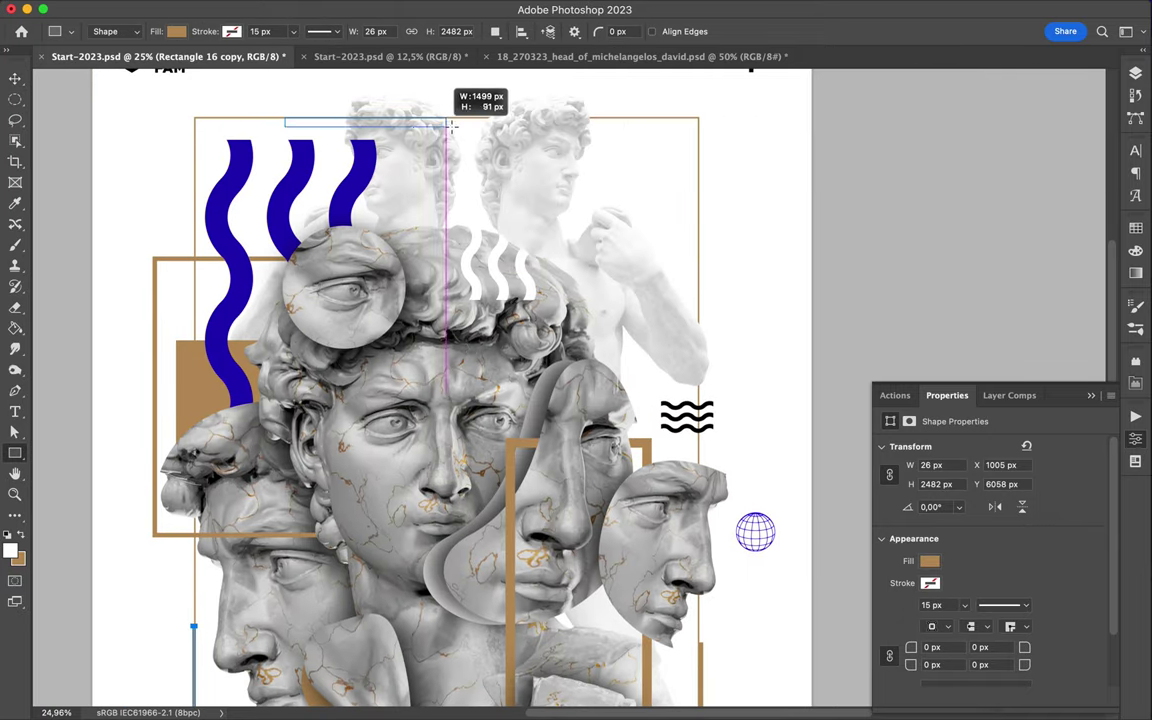
{"action": "left_click_drag", "start_coordinate": [475, 120], "coordinate": [470, 120]}
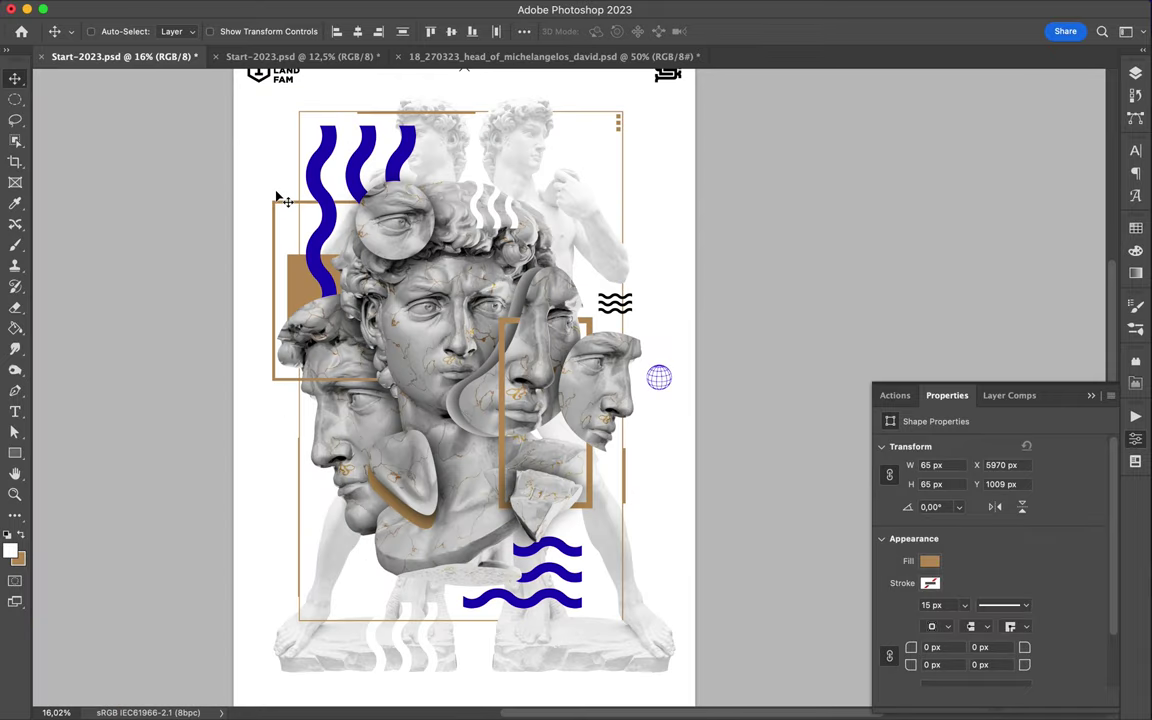
{"action": "scroll", "coordinate": [425, 358], "scroll_direction": "up", "scroll_amount": 2}
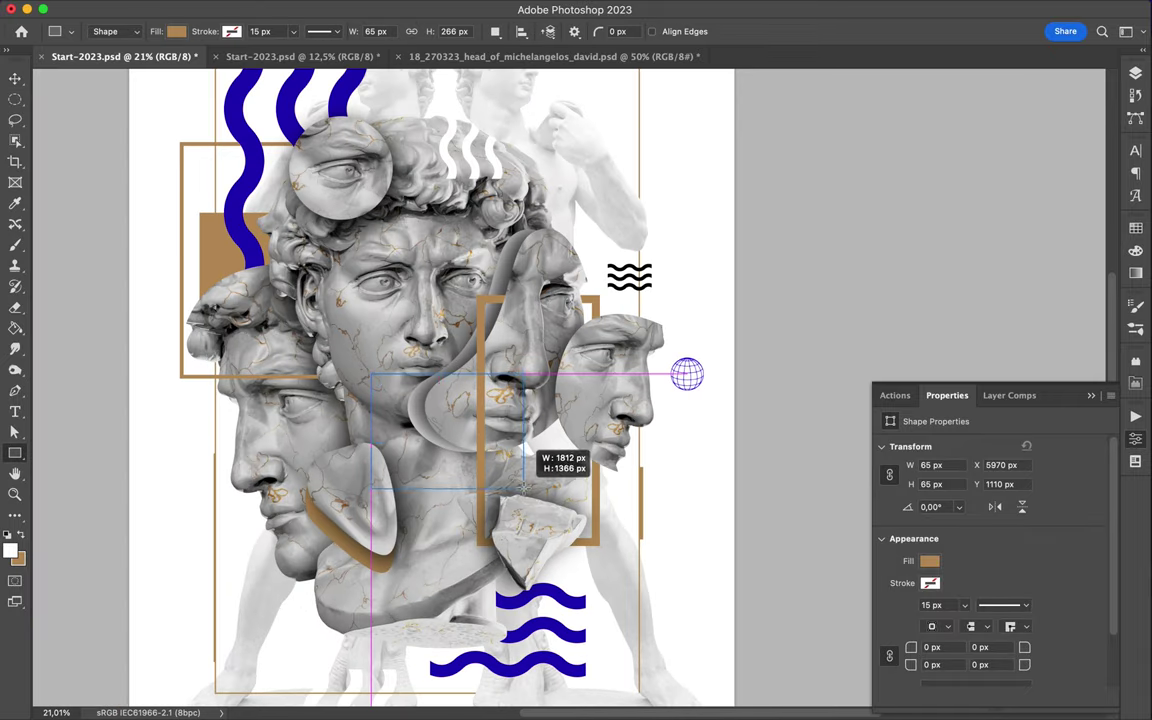
Draw a rectangle over the central faces with no fill and a blue outline
{"action": "left_click_drag", "start_coordinate": [522, 487], "coordinate": [524, 533]}
{"action": "left_click", "coordinate": [176, 31]}
{"action": "left_click", "coordinate": [141, 56]}
{"action": "left_click", "coordinate": [293, 31]}
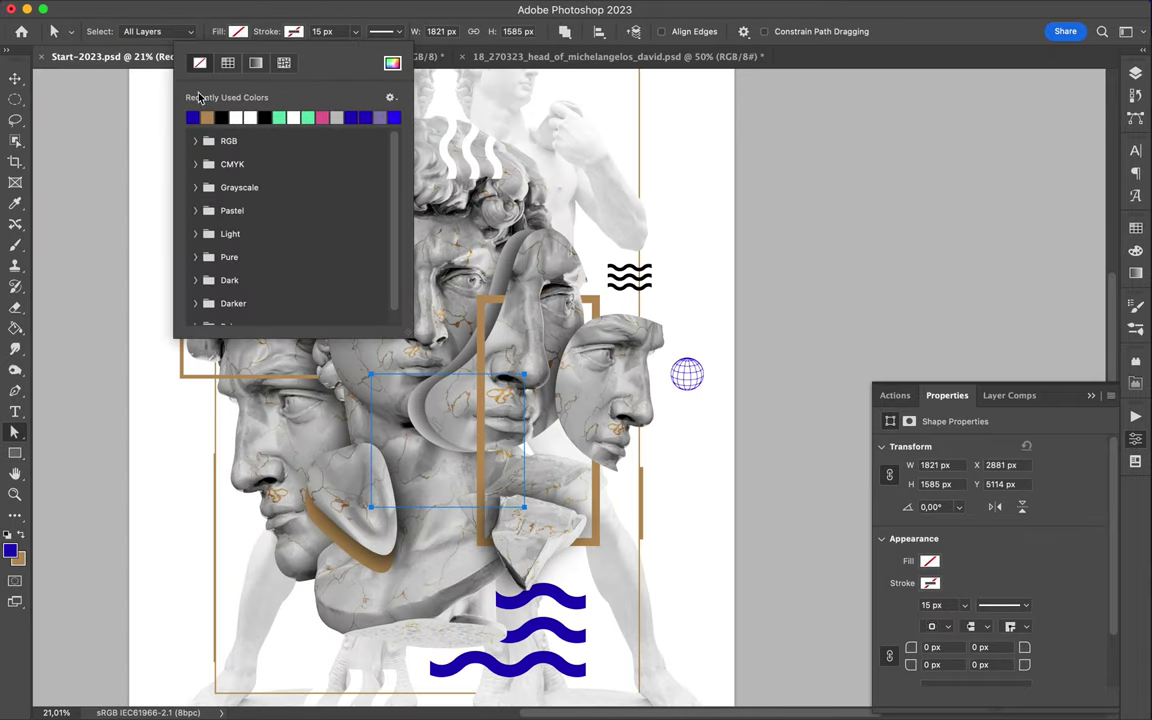
{"action": "left_click", "coordinate": [375, 113]}
{"action": "left_click", "coordinate": [325, 31]}
Add a layer mask to Rectangle 19 and paint on it to hide part of the square
{"action": "left_click", "coordinate": [1135, 72]}
{"action": "scroll", "coordinate": [1010, 400], "scroll_direction": "down", "scroll_amount": 3}
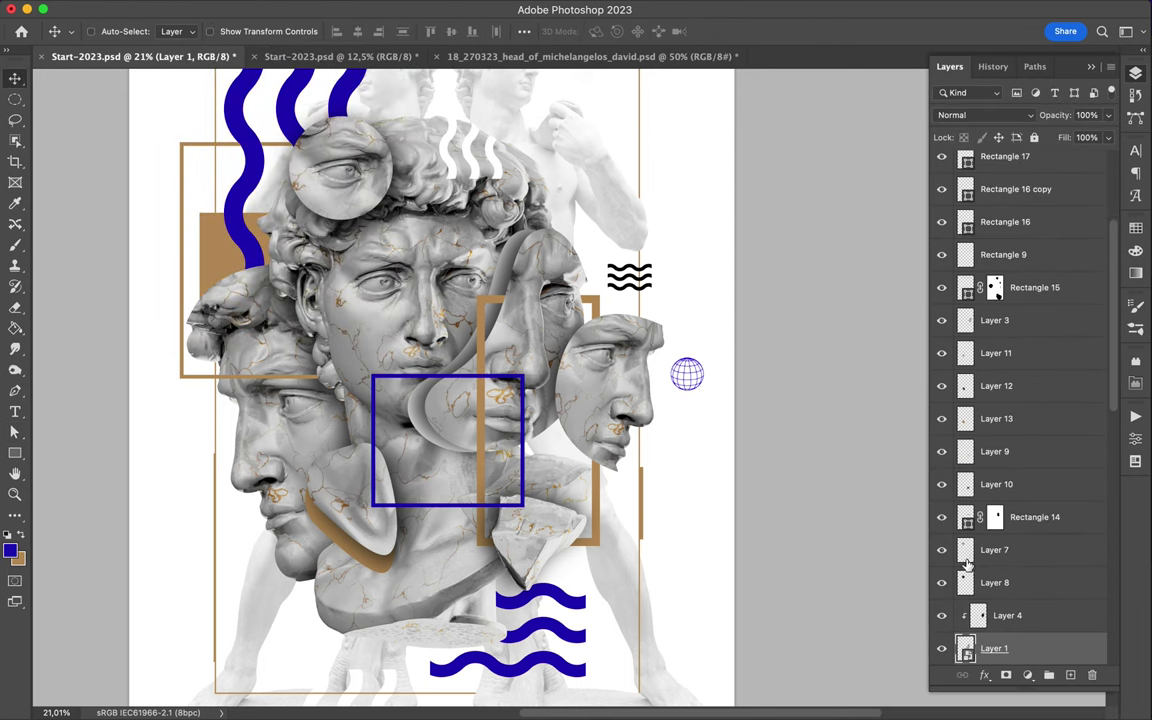
{"action": "scroll", "coordinate": [1010, 400], "scroll_direction": "up", "scroll_amount": 3}
{"action": "key", "text": "b"}
{"action": "right_click", "coordinate": [465, 420]}
{"action": "key", "text": "Return"}
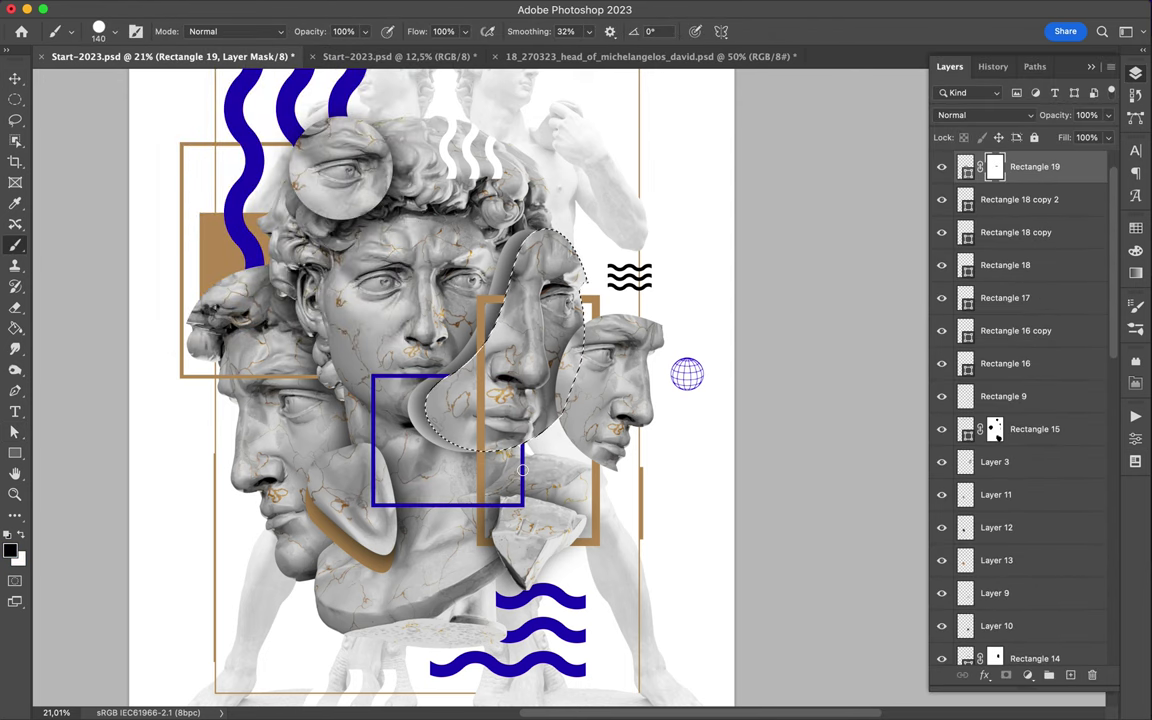
{"action": "key", "text": "v"}
{"action": "left_click", "coordinate": [522, 470], "text": "ctrl"}
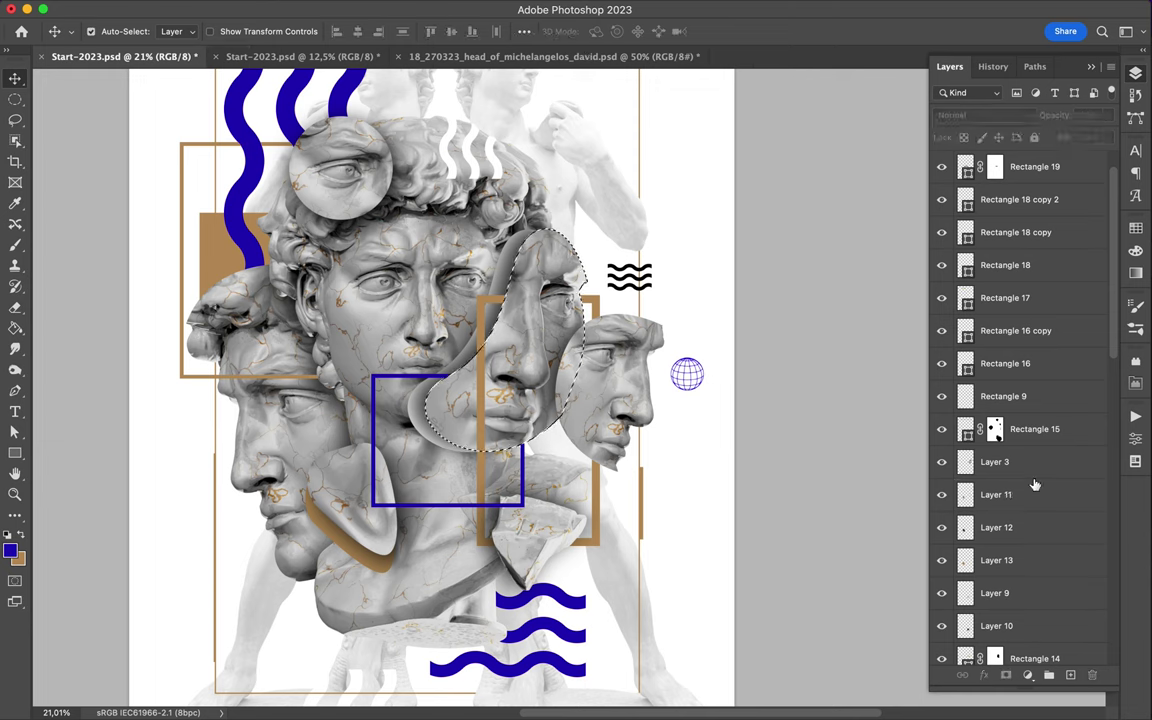
{"action": "scroll", "coordinate": [1031, 481], "scroll_direction": "up", "scroll_amount": 2}
{"action": "left_click", "coordinate": [995, 206]}
Draw a small white bar over the lower-centre face
{"action": "key", "text": "m"}
{"action": "key", "text": "u"}
{"action": "mouse_move", "coordinate": [345, 466]}
{"action": "left_mouse_down"}
{"action": "mouse_move", "coordinate": [420, 493]}
{"action": "mouse_move", "coordinate": [390, 545]}
{"action": "left_mouse_up"}
{"action": "key", "text": "v"}
{"action": "key", "text": "F7"}
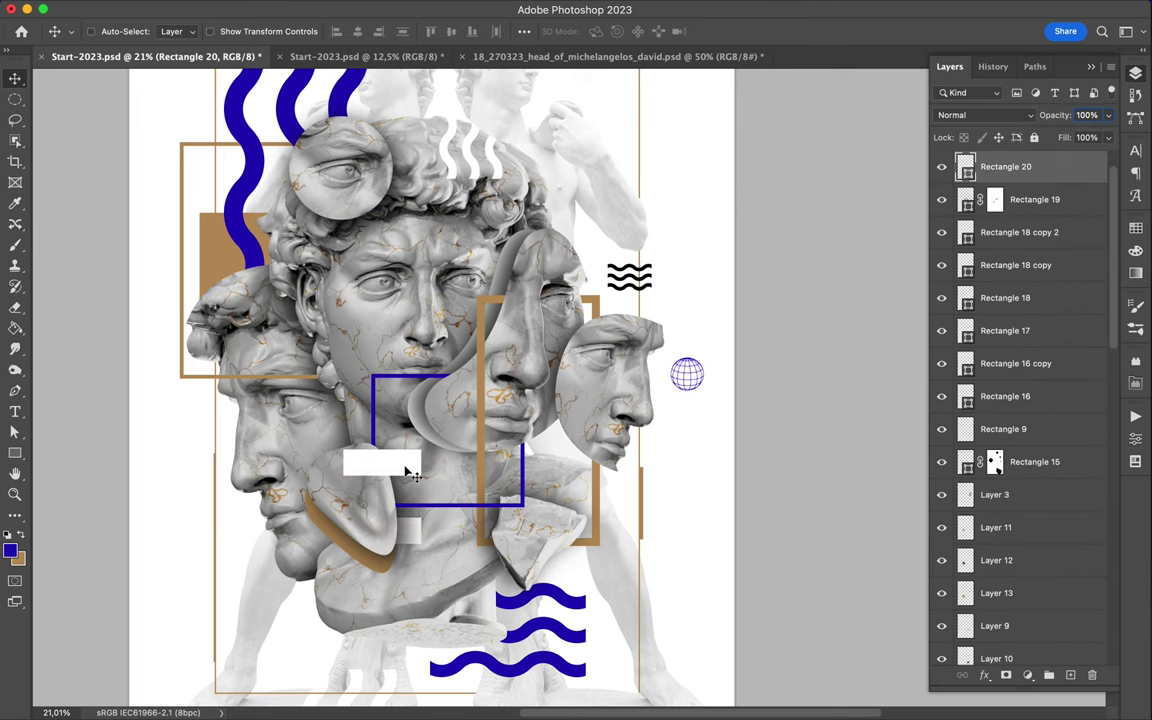
Alt-drag white bar copies lower and higher, then reorder and clip Layer 8 copy
{"action": "left_click_drag", "start_coordinate": [410, 474], "coordinate": [420, 541]}
{"action": "scroll", "coordinate": [516, 537], "scroll_direction": "down", "scroll_amount": 2}
{"action": "left_click_drag", "start_coordinate": [418, 463], "coordinate": [418, 235]}
{"action": "mouse_move", "coordinate": [1020, 166]}
{"action": "left_mouse_down"}
{"action": "mouse_move", "coordinate": [1016, 520]}
{"action": "mouse_move", "coordinate": [993, 480]}
{"action": "left_mouse_up"}
{"action": "left_click", "coordinate": [993, 480], "text": "alt"}
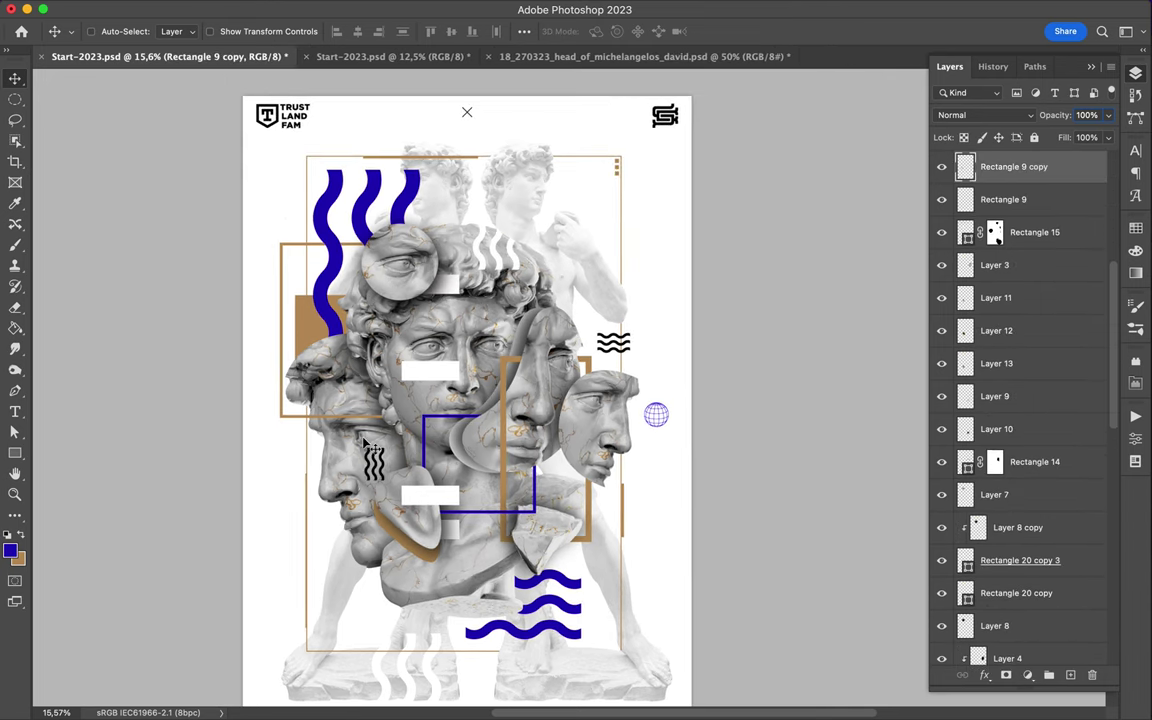
{"action": "scroll", "coordinate": [600, 400], "scroll_direction": "up", "scroll_amount": 3}
{"action": "left_click_drag", "start_coordinate": [1014, 592], "coordinate": [1014, 600]}
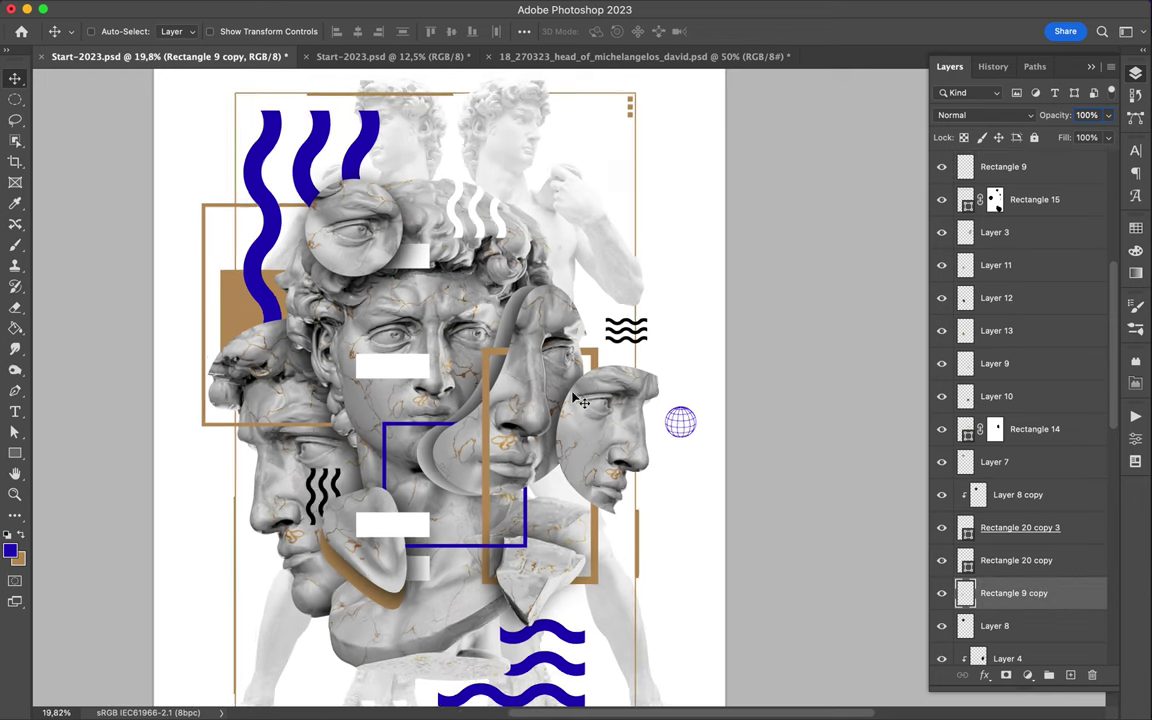
Fill the face selection blue and send it behind the right-hand face, nudged up-left
{"action": "left_click", "coordinate": [548, 435]}
{"action": "key", "text": "ctrl+d"}
{"action": "key", "text": "v"}
{"action": "key", "text": "ctrl+bracketleft"}
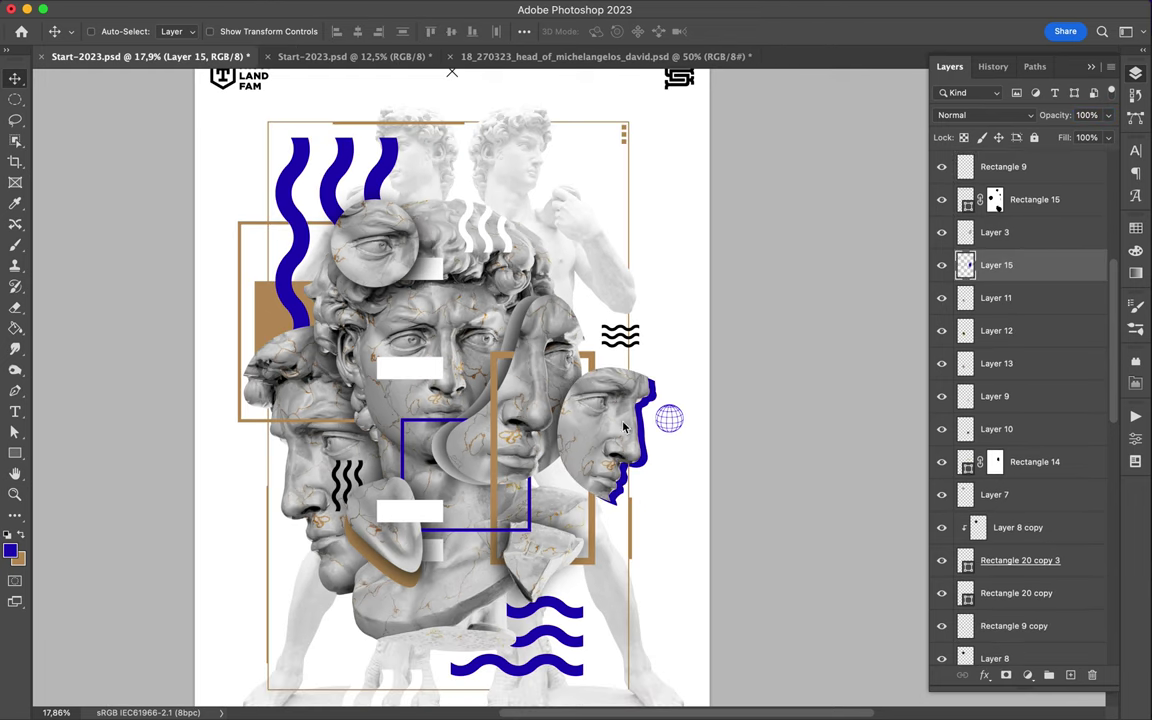
{"action": "left_click_drag", "start_coordinate": [650, 465], "coordinate": [643, 452]}
{"action": "scroll", "coordinate": [645, 455], "scroll_direction": "up", "scroll_amount": 5}
{"action": "scroll", "coordinate": [645, 455], "scroll_direction": "down", "scroll_amount": 5}
Draw Rectangle 21 lower in the stack and a small blue Rectangle 22 inside the gold frame
{"action": "key", "text": "u"}
{"action": "left_click_drag", "start_coordinate": [440, 427], "coordinate": [508, 438]}
{"action": "key", "text": "v"}
{"action": "left_click_drag", "start_coordinate": [1008, 530], "coordinate": [1005, 655]}
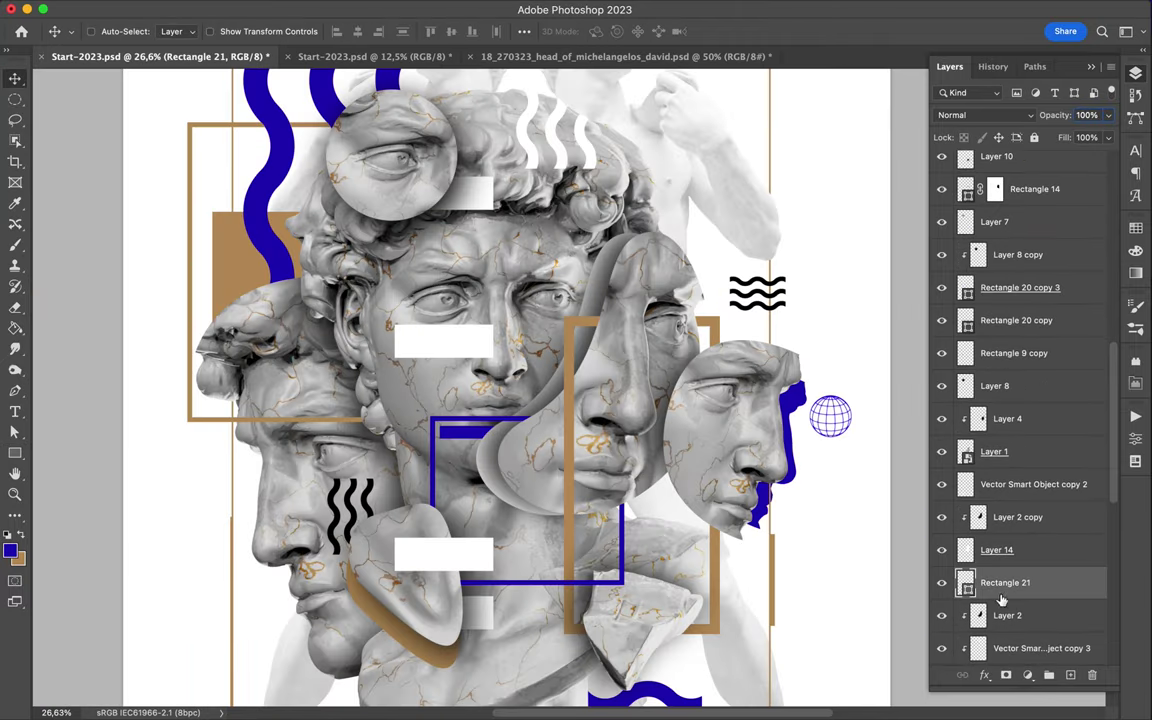
{"action": "scroll", "coordinate": [565, 233], "scroll_direction": "down", "scroll_amount": 2}
{"action": "key", "text": "u"}
{"action": "left_click_drag", "start_coordinate": [579, 432], "coordinate": [601, 466]}
{"action": "key", "text": "v"}
Select the Rectangle 19 outline and the thin gold bar at the left
{"action": "key", "text": "a"}
{"action": "left_click", "coordinate": [607, 456]}
{"action": "scroll", "coordinate": [607, 456], "scroll_direction": "up", "scroll_amount": 3}
{"action": "scroll", "coordinate": [607, 456], "scroll_direction": "down", "scroll_amount": 2}
{"action": "scroll", "coordinate": [787, 293], "scroll_direction": "down", "scroll_amount": 2}
{"action": "scroll", "coordinate": [787, 293], "scroll_direction": "up", "scroll_amount": 3}
{"action": "left_click", "coordinate": [292, 521]}
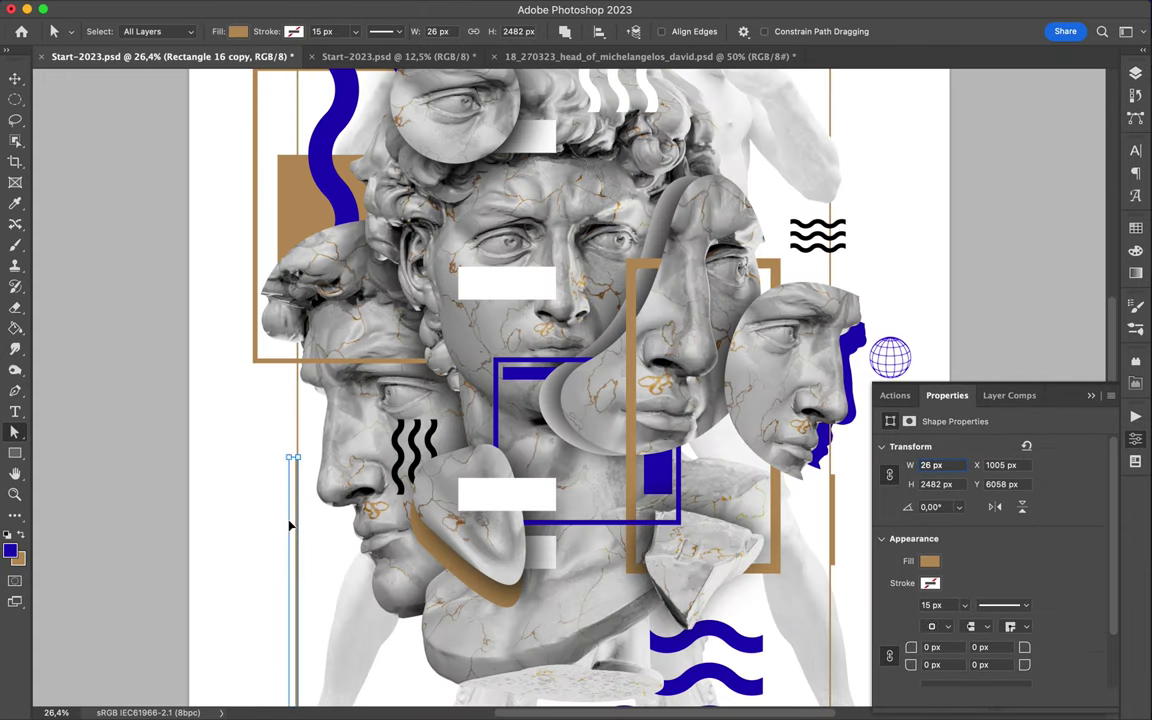
{"action": "scroll", "coordinate": [316, 527], "scroll_direction": "down", "scroll_amount": 3}
{"action": "scroll", "coordinate": [316, 527], "scroll_direction": "down", "scroll_amount": 1}
{"action": "scroll", "coordinate": [566, 311], "scroll_direction": "up", "scroll_amount": 2}
Paint a soft purple blob over the central face on a new layer set to Dissolve
{"action": "key", "text": "b"}
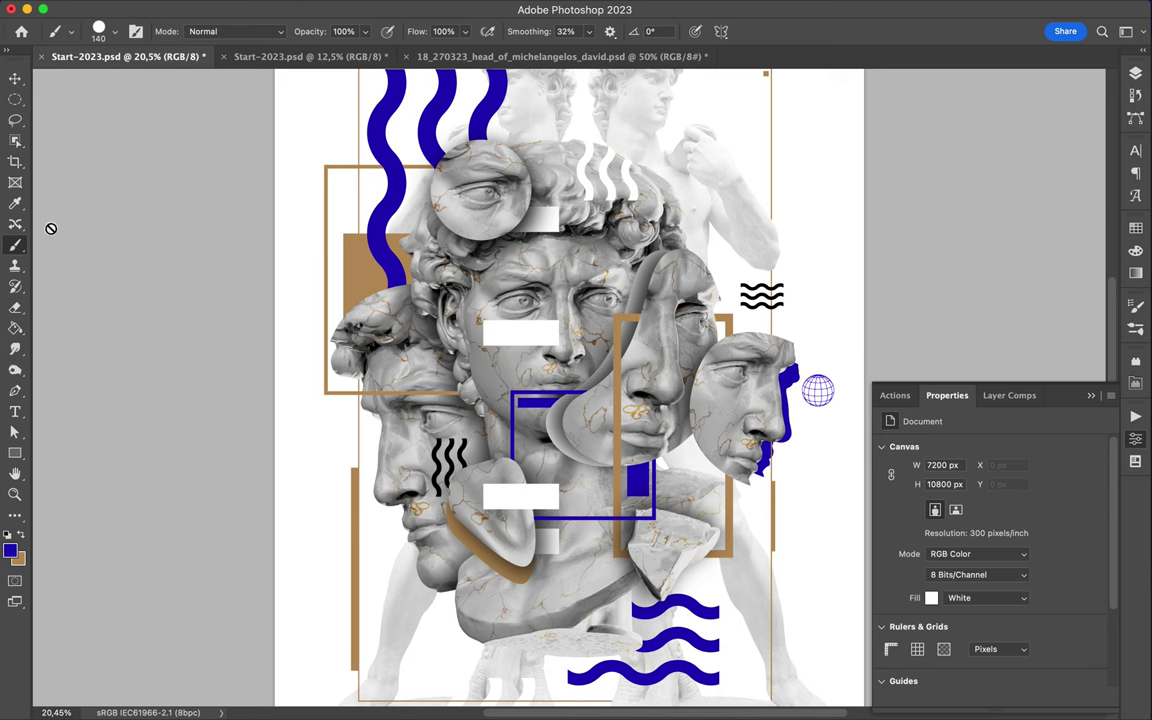
{"action": "key", "text": "F7"}
{"action": "left_click", "coordinate": [98, 31]}
{"action": "left_click", "coordinate": [600, 358]}
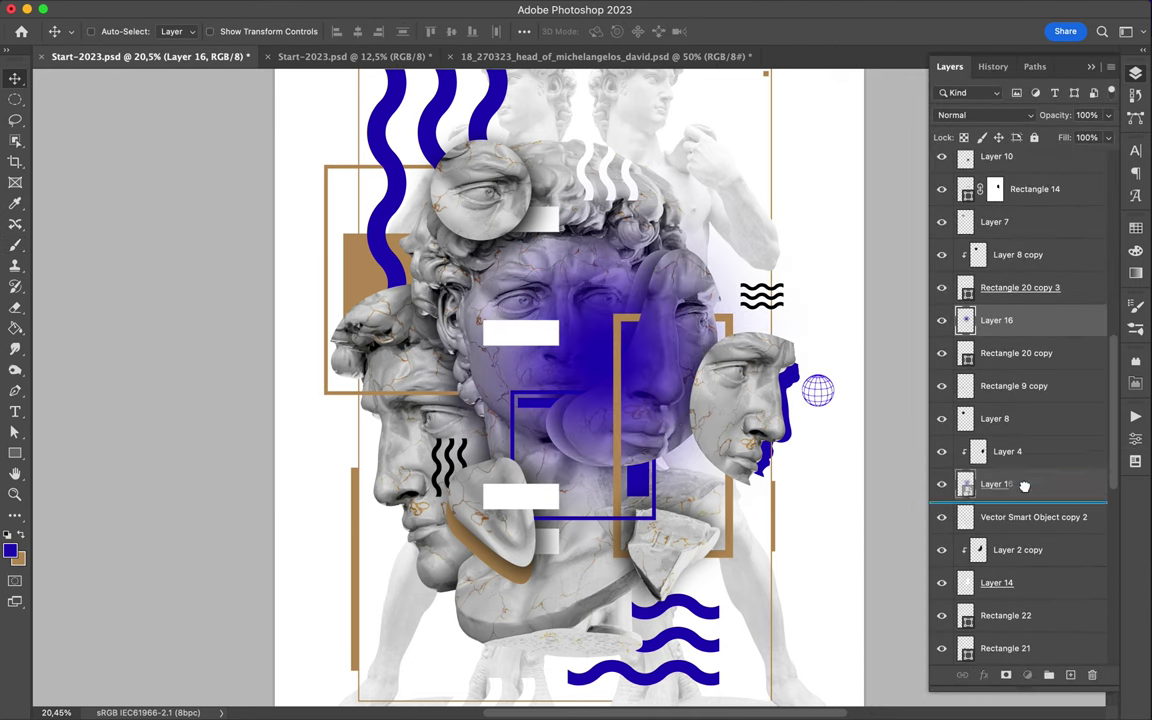
{"action": "left_click", "coordinate": [985, 115]}
{"action": "left_click", "coordinate": [990, 131]}
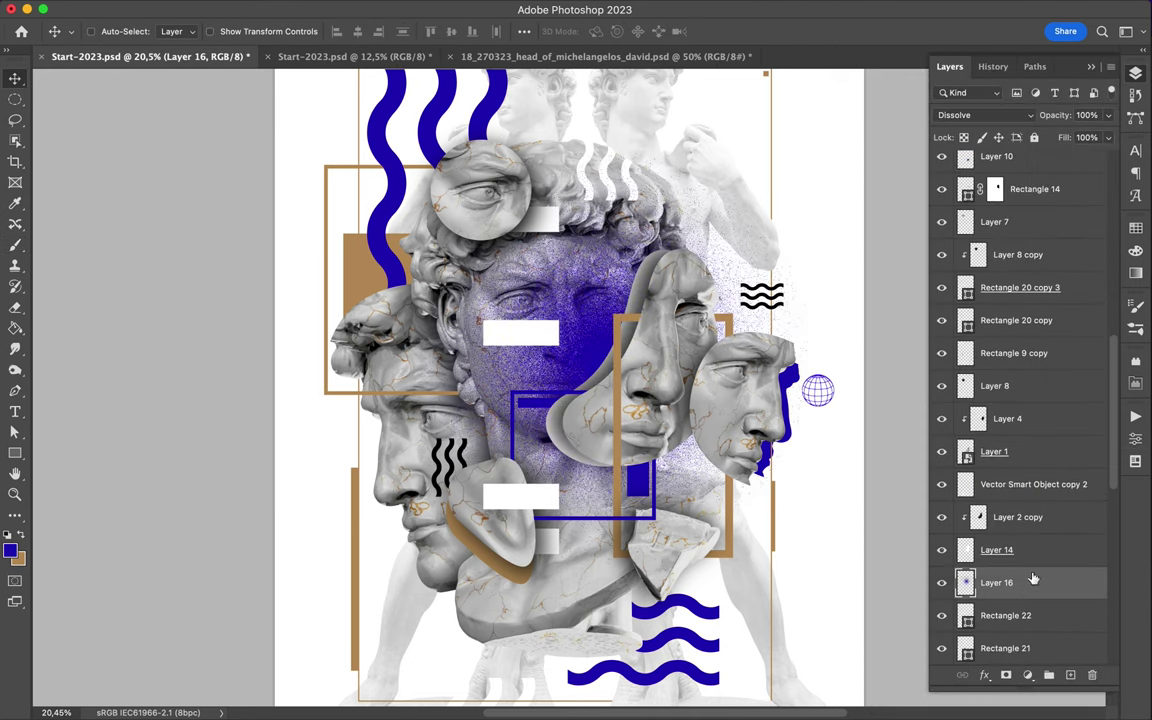
Rasterize the glow, lasso part of it into Layer 17, and reposition it
{"action": "right_click", "coordinate": [945, 540]}
{"action": "right_click", "coordinate": [1050, 593]}
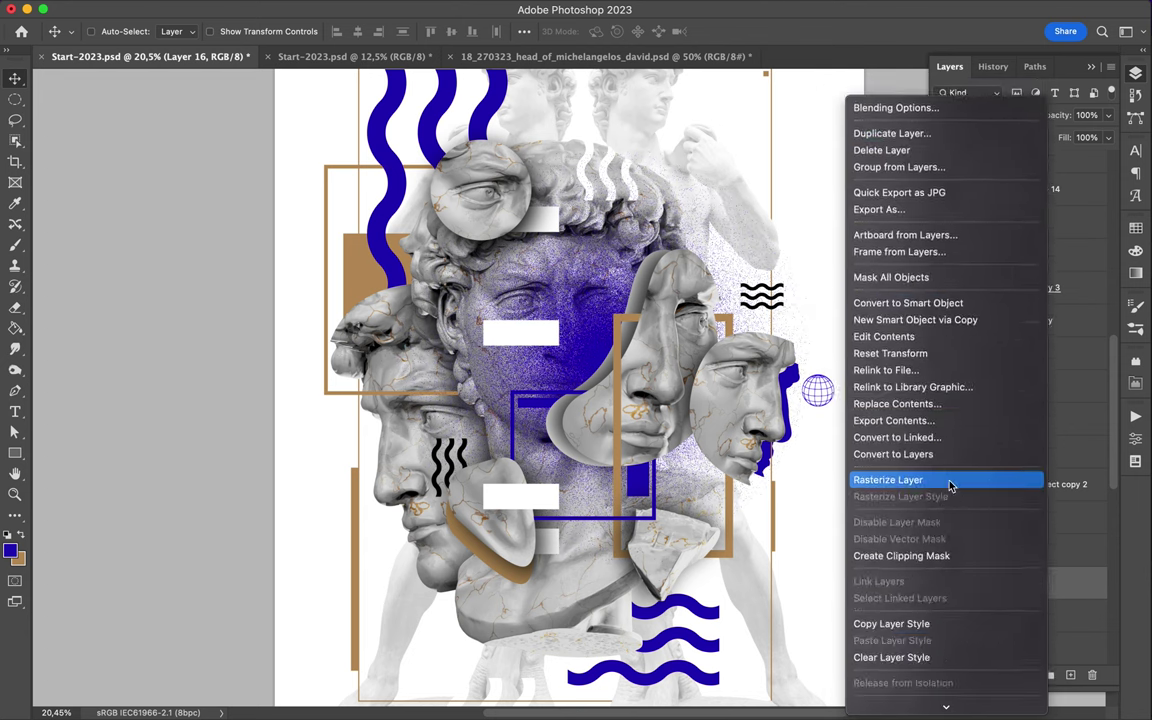
{"action": "left_click", "coordinate": [951, 481]}
{"action": "left_click_drag", "start_coordinate": [600, 330], "coordinate": [634, 381]}
{"action": "key", "text": "l"}
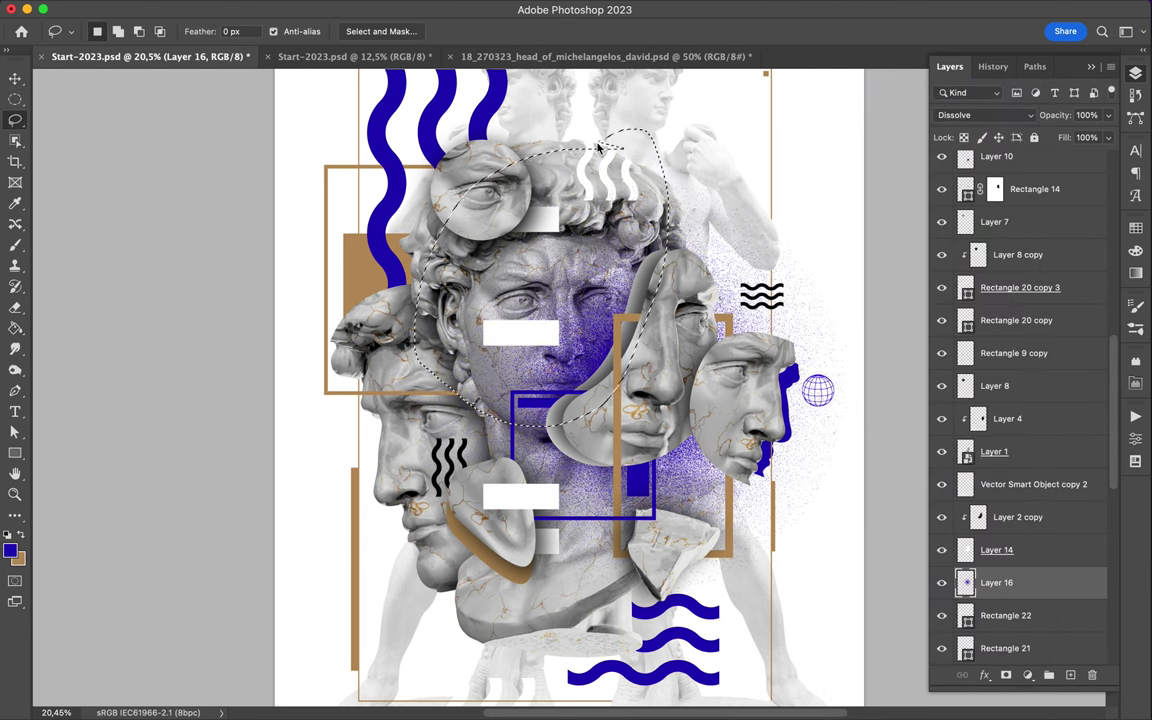
{"action": "key", "text": "ctrl+j"}
{"action": "key", "text": "v"}
{"action": "left_click_drag", "start_coordinate": [598, 148], "coordinate": [647, 398]}
Select the right-hand gold frame, then the David head image layer
{"action": "scroll", "coordinate": [442, 440], "scroll_direction": "down", "scroll_amount": 2}
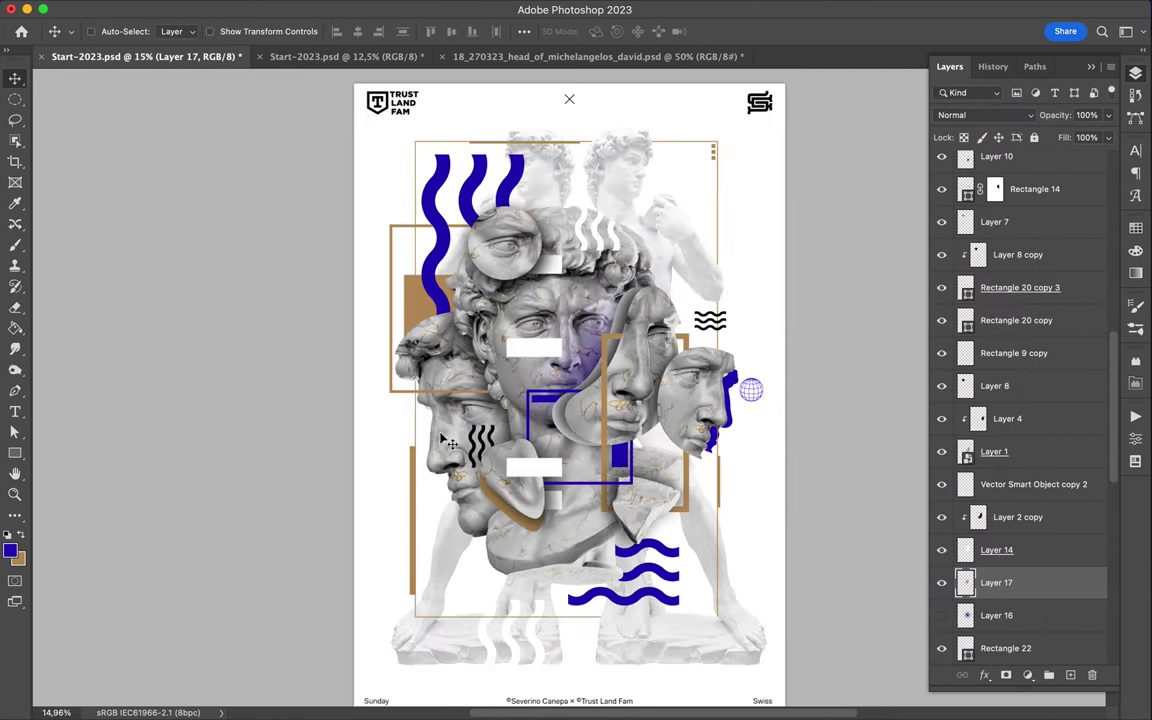
{"action": "key", "text": "a"}
{"action": "left_click", "coordinate": [652, 390]}
{"action": "scroll", "coordinate": [650, 388], "scroll_direction": "up", "scroll_amount": 2}
{"action": "scroll", "coordinate": [634, 372], "scroll_direction": "up", "scroll_amount": 2}
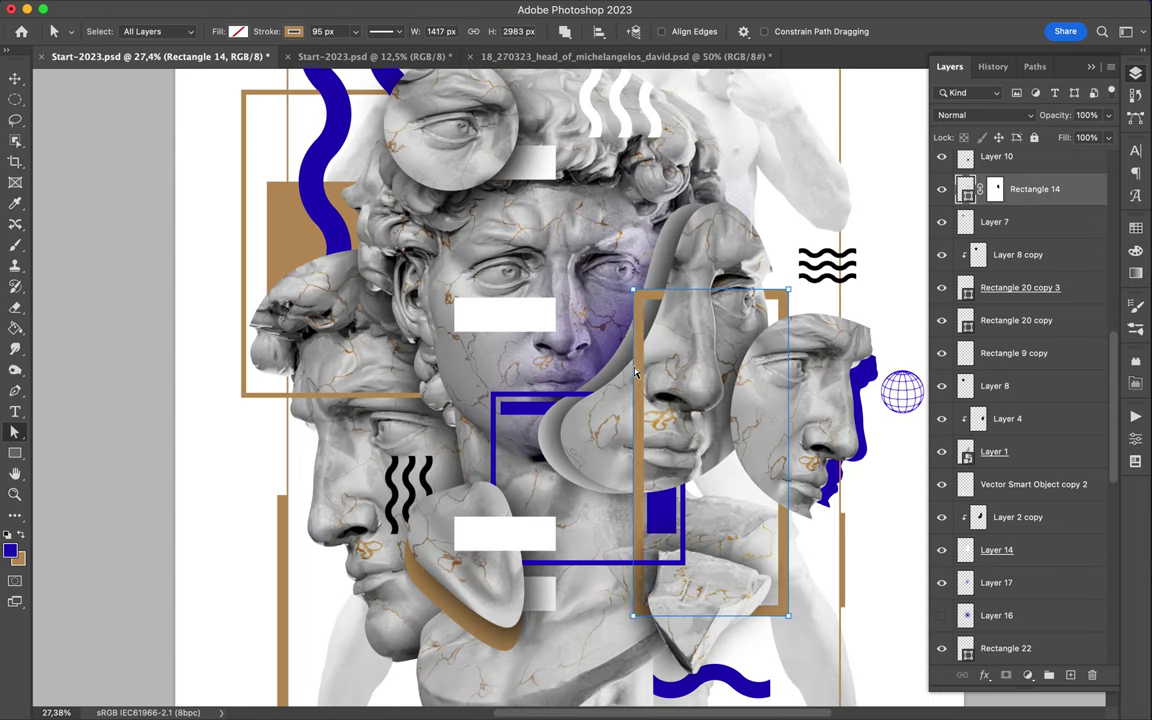
{"action": "key", "text": "v"}
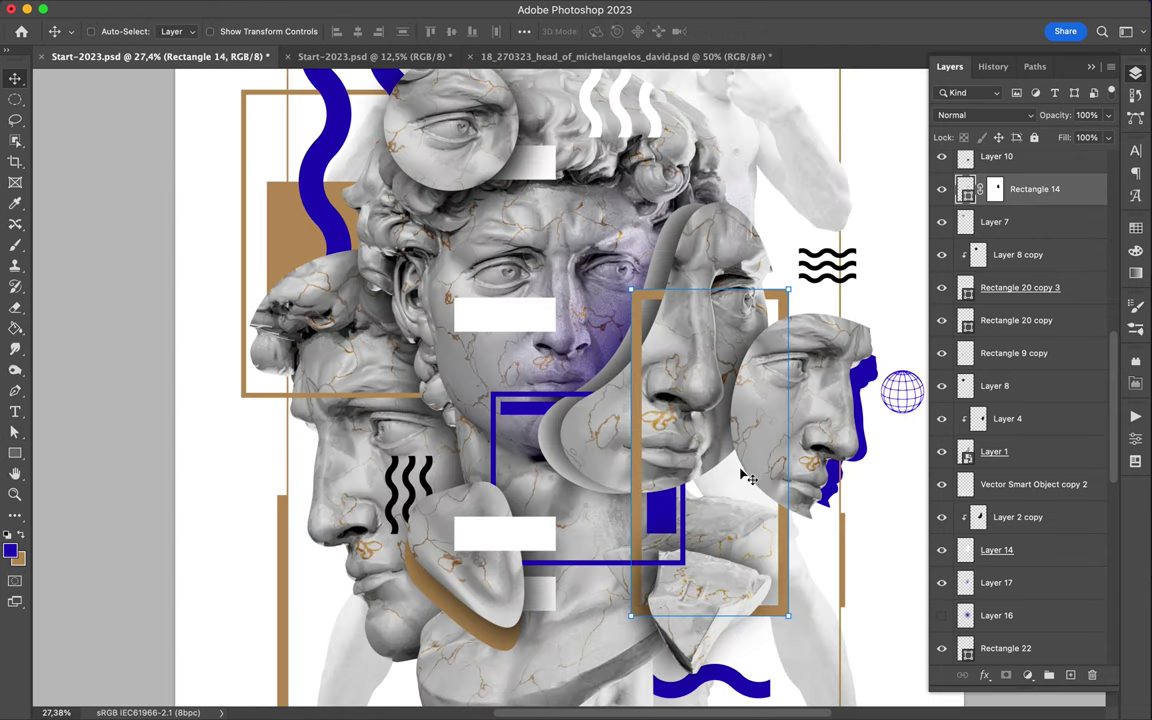
{"action": "left_click", "coordinate": [745, 477], "text": "ctrl"}
{"action": "scroll", "coordinate": [522, 342], "scroll_direction": "down", "scroll_amount": 2}
Lasso a marble fragment from the David head and copy it to its own layer
{"action": "key", "text": "l"}
{"action": "scroll", "coordinate": [575, 183], "scroll_direction": "up", "scroll_amount": 3}
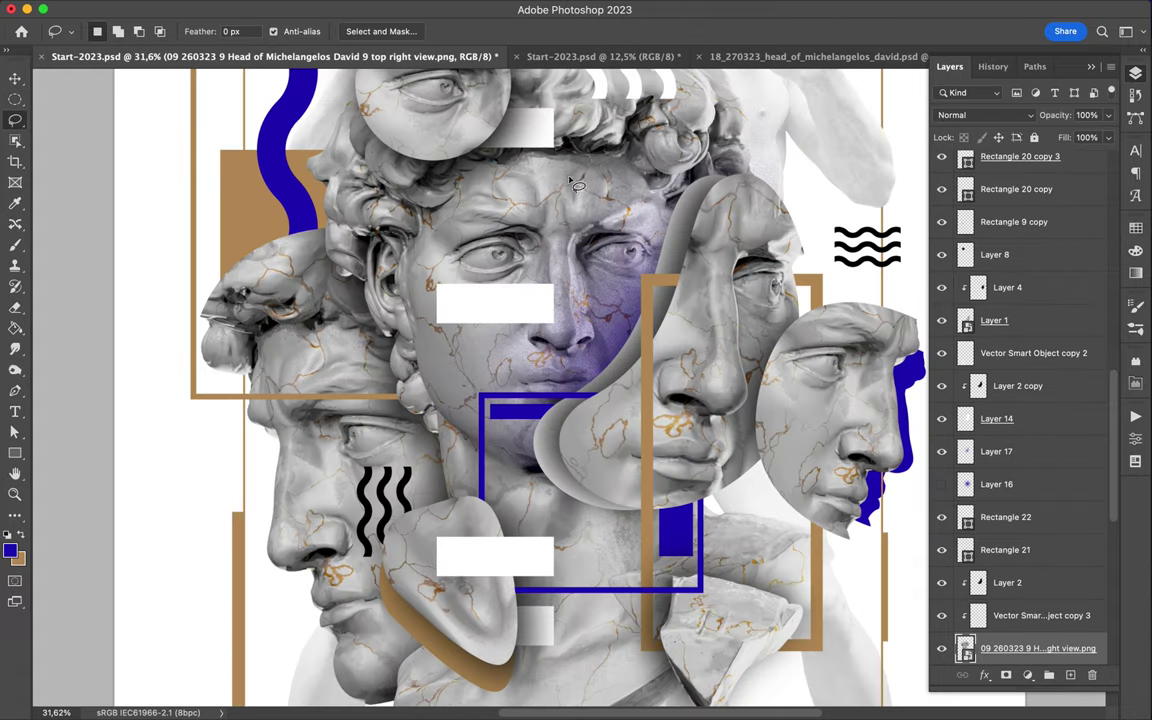
{"action": "left_click_drag", "start_coordinate": [613, 210], "coordinate": [580, 175]}
{"action": "key", "text": "ctrl+j"}
{"action": "key", "text": "v"}
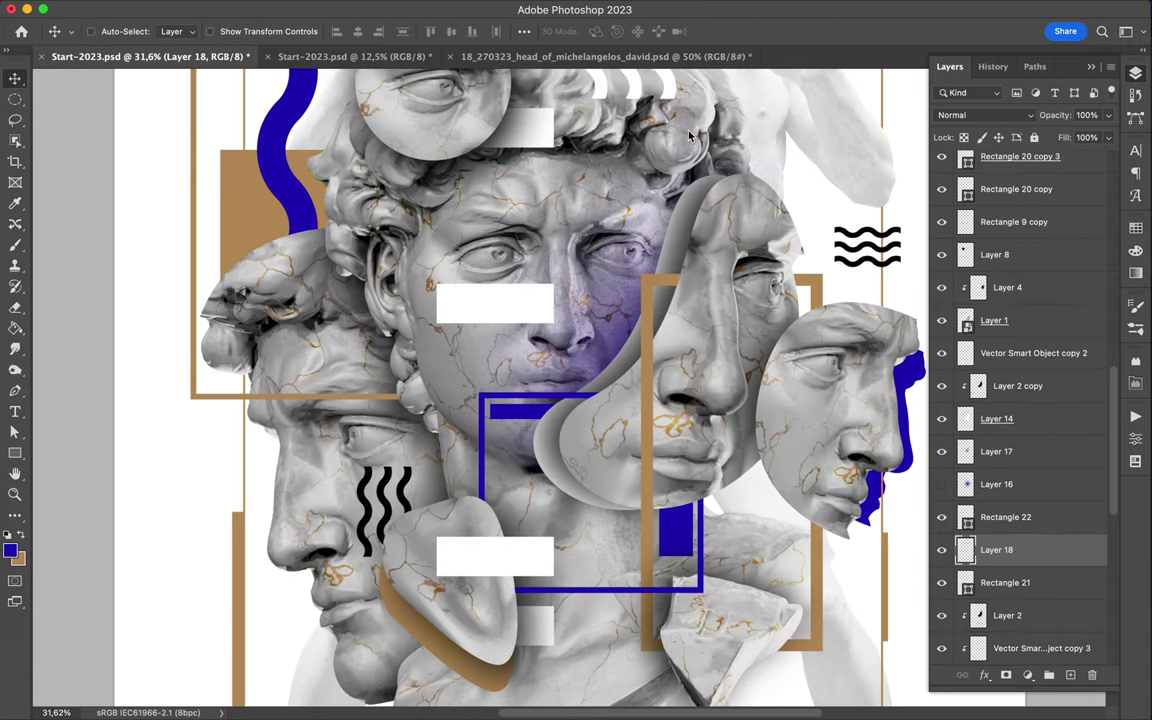
{"action": "scroll", "coordinate": [688, 178], "scroll_direction": "down", "scroll_amount": 2}
{"action": "scroll", "coordinate": [700, 135], "scroll_direction": "down", "scroll_amount": 2}
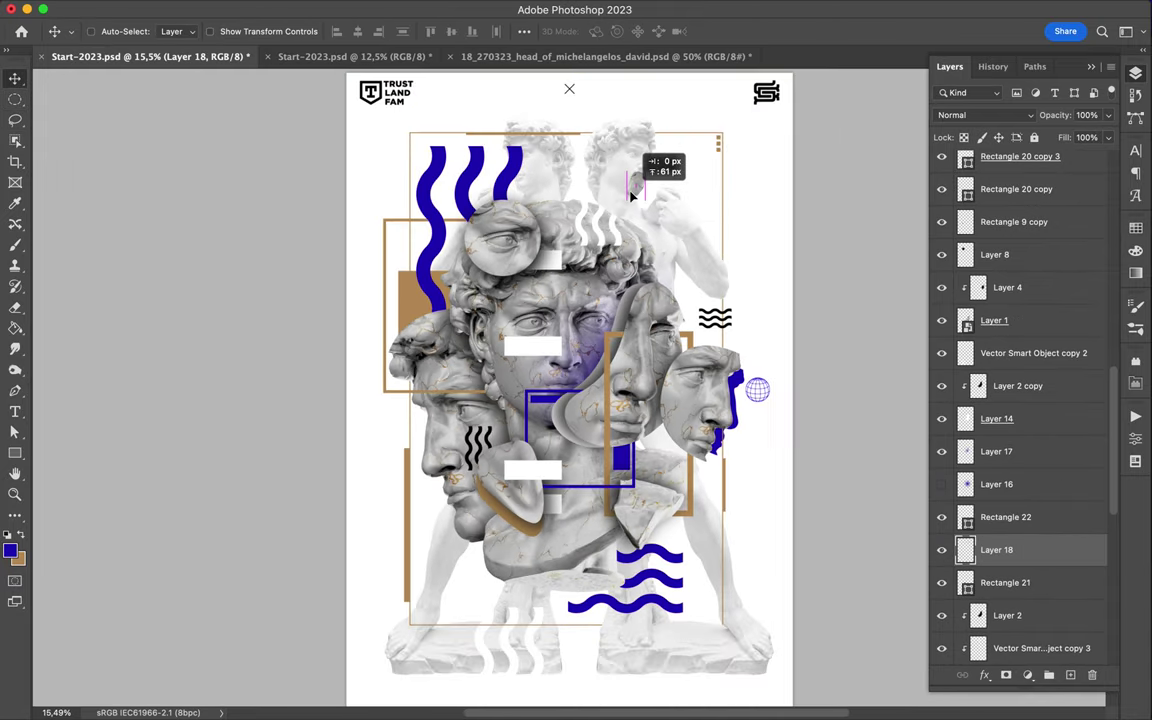
{"action": "scroll", "coordinate": [600, 190], "scroll_direction": "up", "scroll_amount": 3}
Copy a second head piece to a new layer and raise it in the stack
{"action": "key", "text": "l"}
{"action": "left_click", "coordinate": [555, 203], "text": "ctrl"}
{"action": "key", "text": "ctrl+j"}
{"action": "key", "text": "v"}
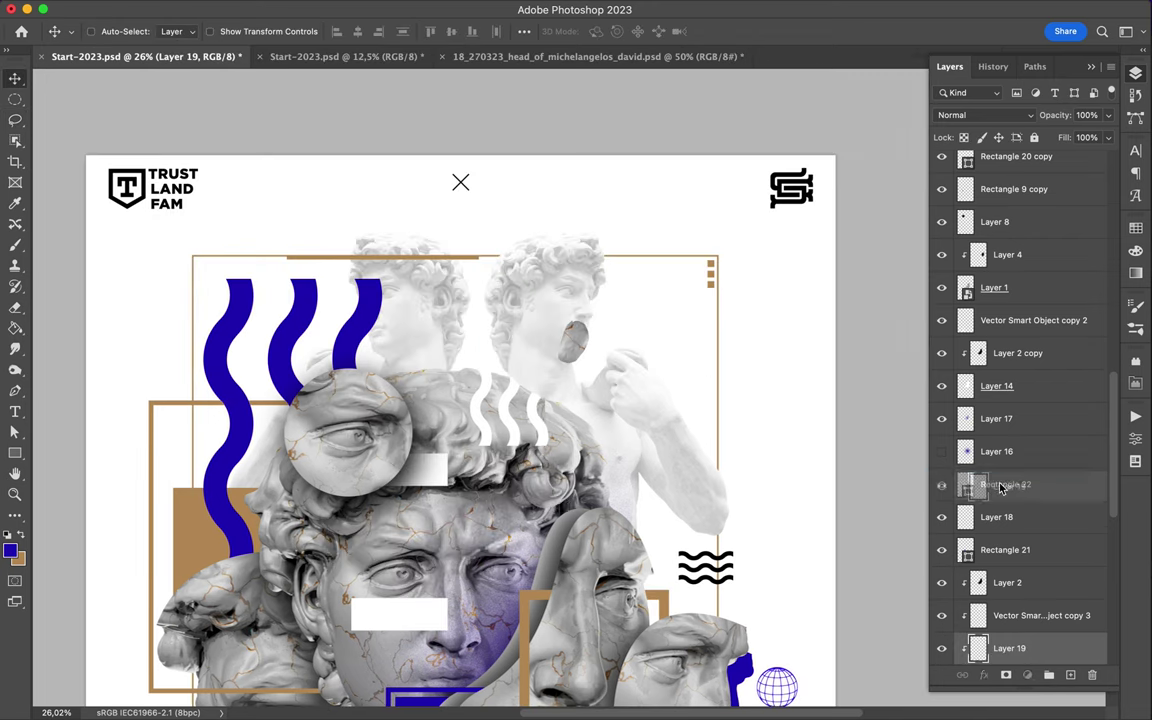
{"action": "left_click_drag", "start_coordinate": [990, 583], "coordinate": [990, 484]}
{"action": "scroll", "coordinate": [565, 265], "scroll_direction": "down", "scroll_amount": 2}
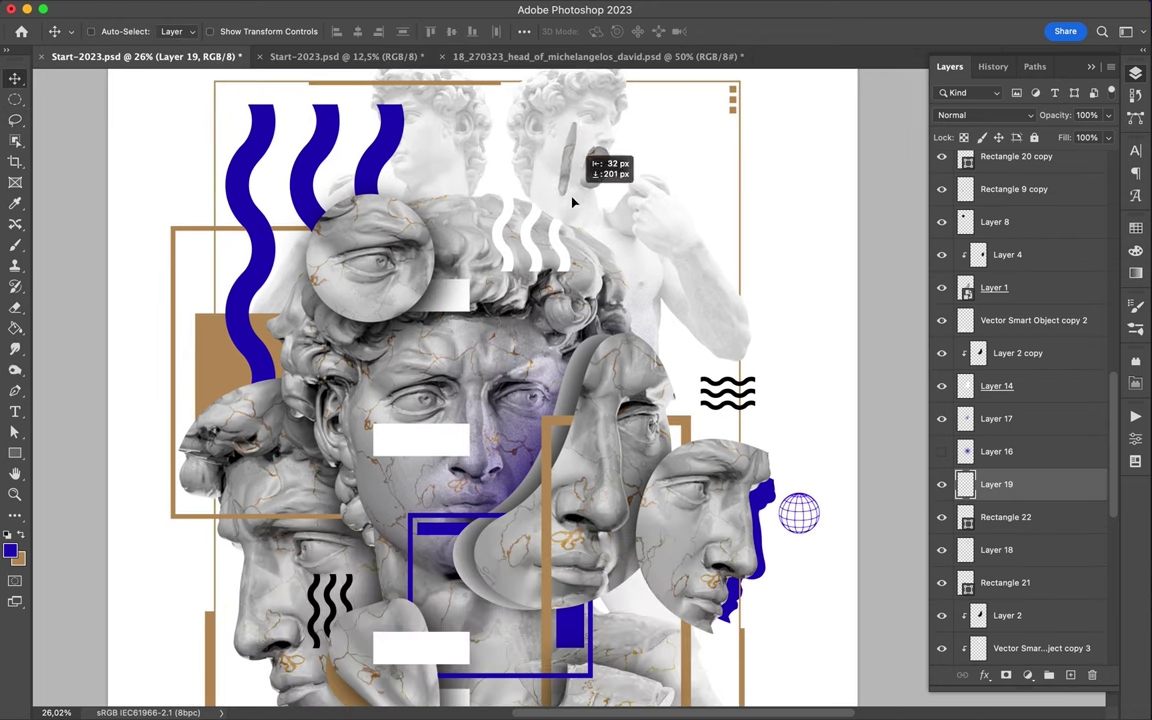
{"action": "left_click", "coordinate": [473, 254], "text": "ctrl"}
Cut a third fragment, place a resized copy at the lower left, and bring it forward
{"action": "key", "text": "l"}
{"action": "left_click_drag", "start_coordinate": [437, 334], "coordinate": [400, 320]}
{"action": "key", "text": "ctrl+j"}
{"action": "left_click_drag", "start_coordinate": [1061, 647], "coordinate": [1000, 550]}
{"action": "key", "text": "ctrl+t"}
{"action": "key", "text": "Return"}
{"action": "key", "text": "v"}
{"action": "left_click_drag", "start_coordinate": [290, 530], "coordinate": [330, 615]}
{"action": "key", "text": "ctrl+t"}
{"action": "key", "text": "Return"}
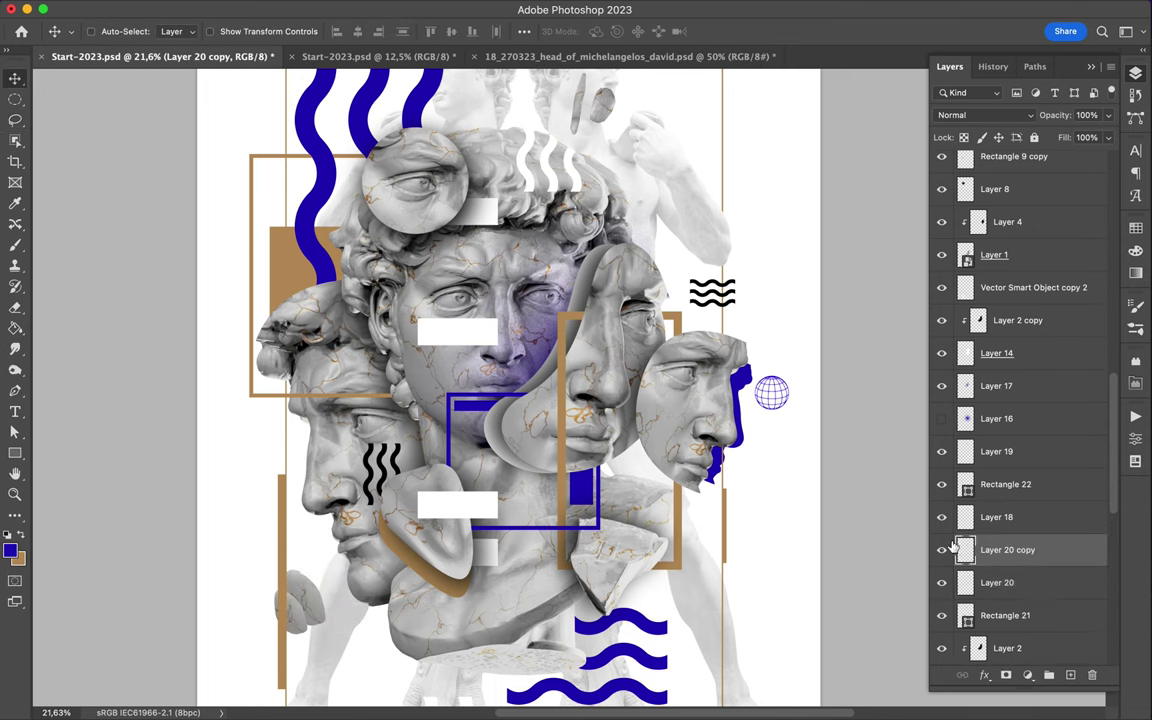
{"action": "key", "text": "ctrl+bracketright"}
{"action": "key", "text": "ctrl+bracketright"}
{"action": "key", "text": "ctrl+bracketright"}
{"action": "key", "text": "ctrl+bracketright"}
{"action": "key", "text": "ctrl+bracketright"}
{"action": "key", "text": "ctrl+bracketright"}
{"action": "key", "text": "ctrl+bracketright"}
{"action": "key", "text": "ctrl+bracketright"}
{"action": "key", "text": "ctrl+bracketright"}
{"action": "scroll", "coordinate": [320, 570], "scroll_direction": "down", "scroll_amount": 2}
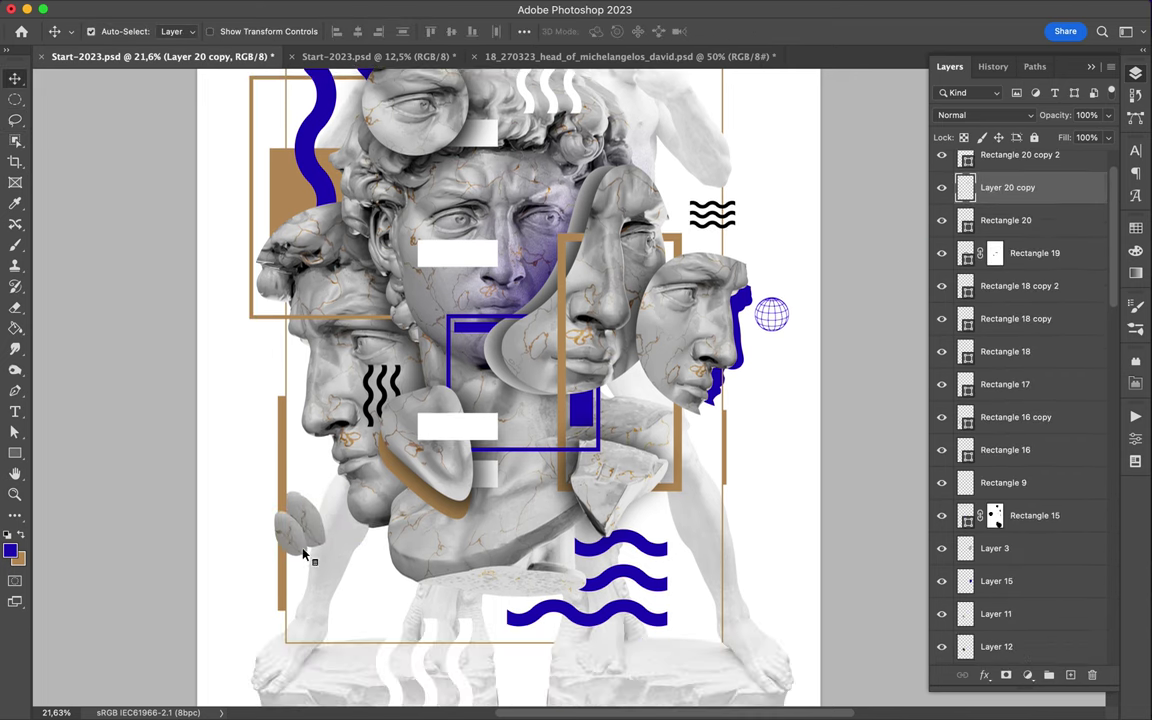
On a new layer, fill an oval selection black and open the blur filters
{"action": "key", "text": "ctrl+shift+alt+n"}
{"action": "key", "text": "g"}
{"action": "left_click", "coordinate": [290, 530]}
{"action": "key", "text": "m"}
{"action": "left_click", "coordinate": [330, 10]}
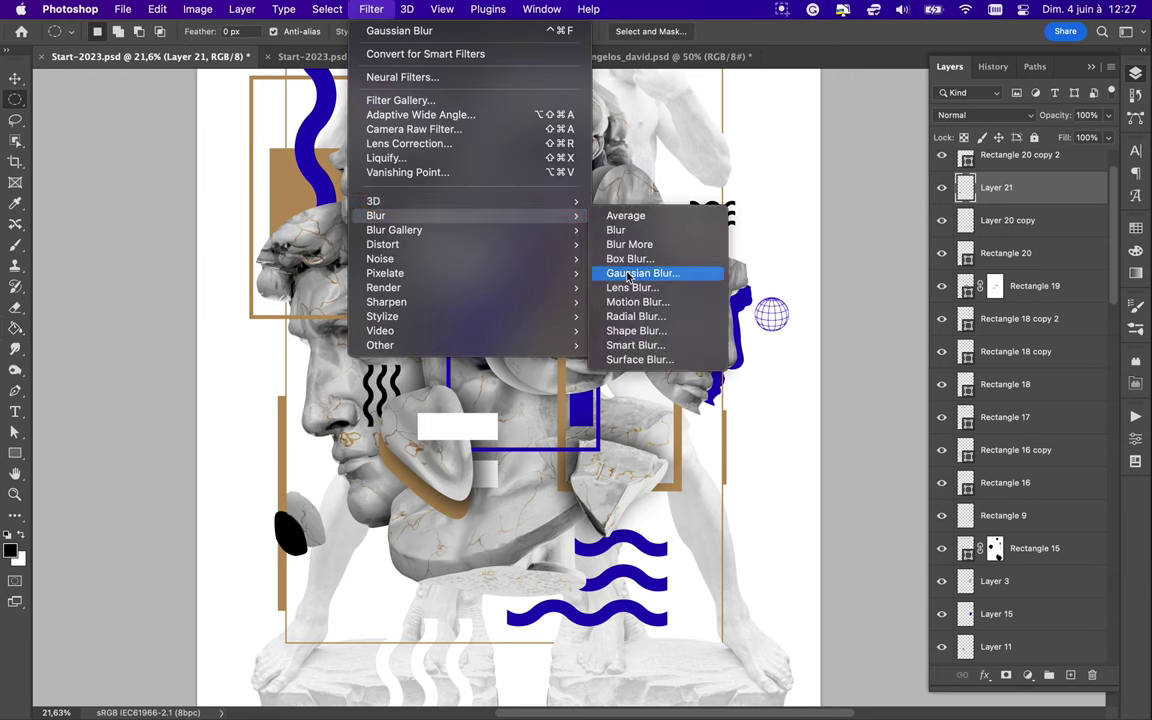
Gaussian-blur the black blob, move Layer 21 above Layer 20 and clip it
{"action": "left_click", "coordinate": [643, 262]}
{"action": "left_click", "coordinate": [1039, 113]}
{"action": "mouse_move", "coordinate": [1023, 190]}
{"action": "left_mouse_down"}
{"action": "mouse_move", "coordinate": [1020, 675]}
{"action": "mouse_move", "coordinate": [1020, 615]}
{"action": "left_mouse_up"}
{"action": "left_click", "coordinate": [1020, 630], "text": "alt"}
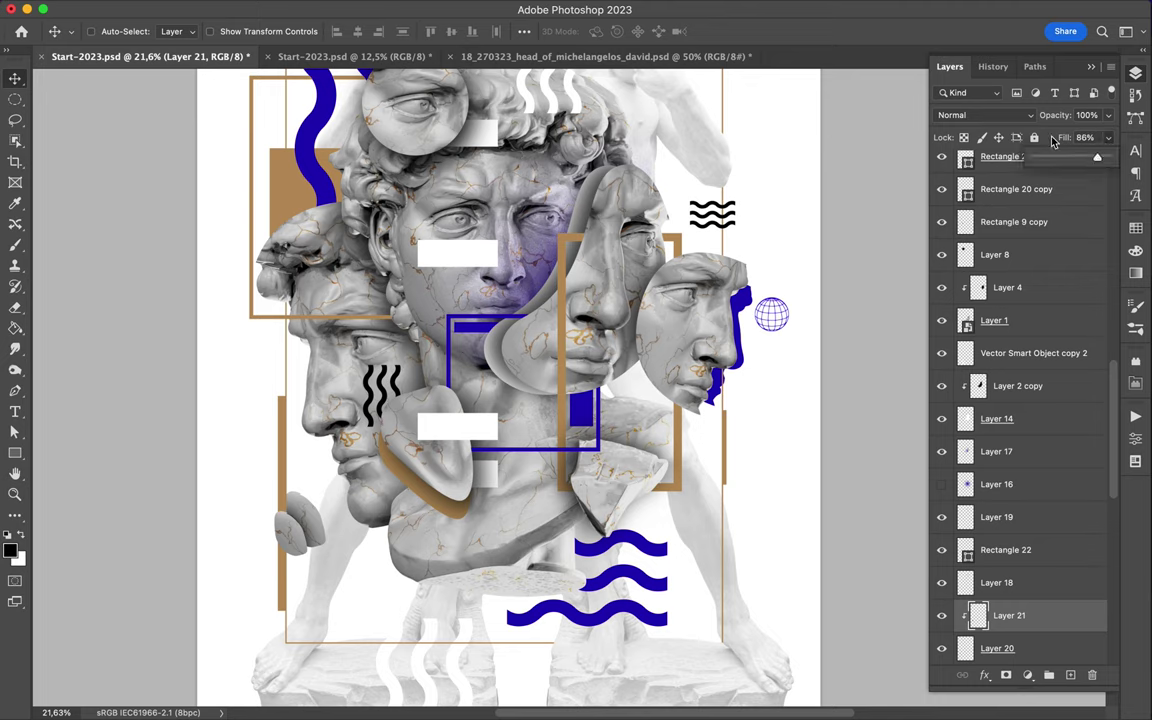
{"action": "scroll", "coordinate": [650, 454], "scroll_direction": "down", "scroll_amount": 3}
Lasso another marble piece to a new layer, move it down-right, raise and resize it
{"action": "key", "text": "alt+comma"}
{"action": "key", "text": "l"}
{"action": "left_click_drag", "start_coordinate": [588, 398], "coordinate": [568, 484]}
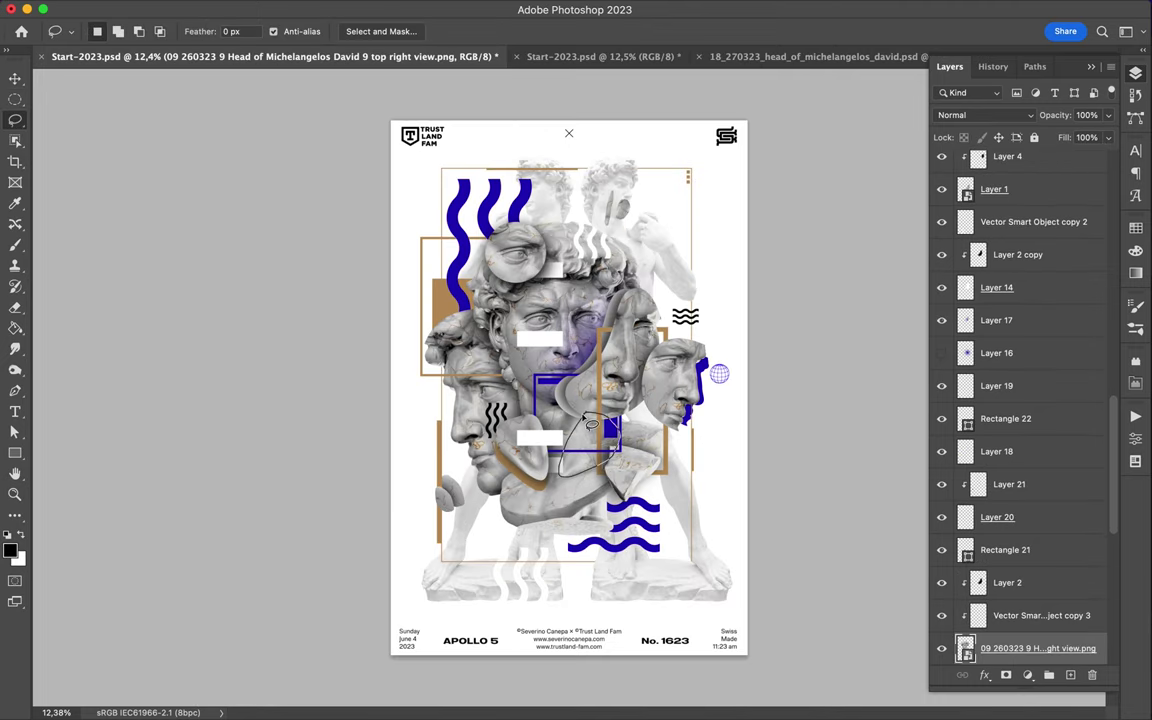
{"action": "key", "text": "ctrl+j"}
{"action": "key", "text": "v"}
{"action": "left_click_drag", "start_coordinate": [595, 440], "coordinate": [716, 520]}
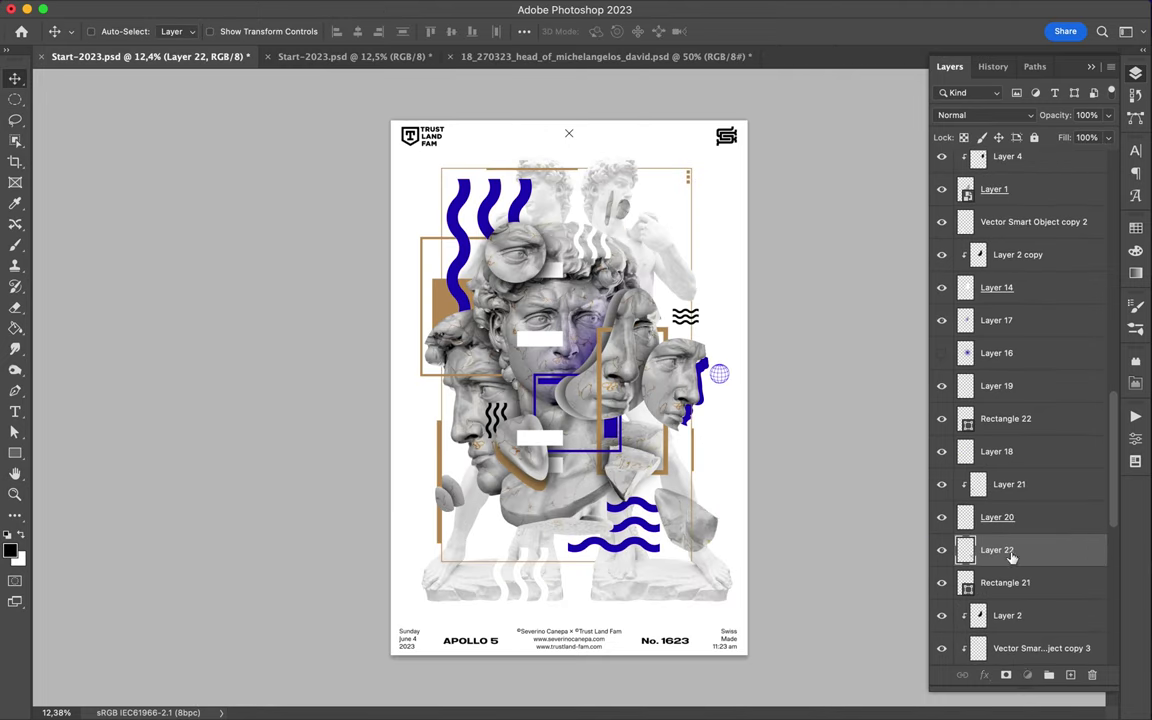
{"action": "left_click_drag", "start_coordinate": [1012, 558], "coordinate": [1000, 195]}
{"action": "key", "text": "ctrl+t"}
{"action": "key", "text": "Return"}
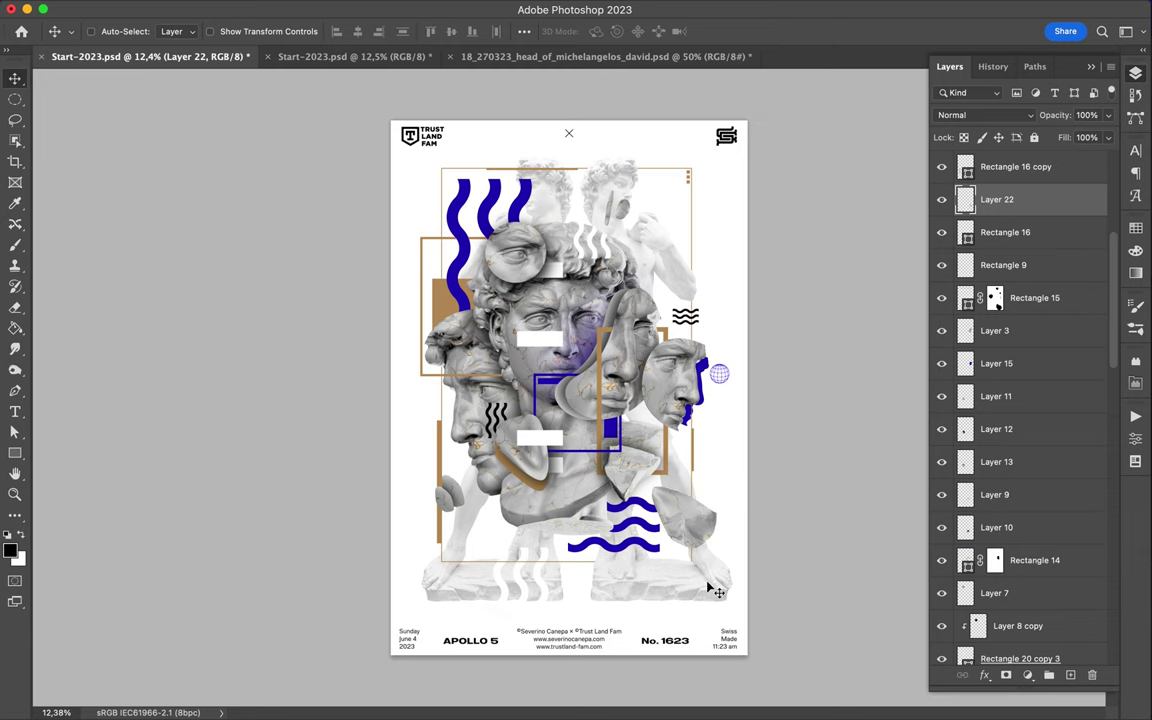
Place a duplicate of the piece at the upper right and select it
{"action": "key", "text": "ctrl+alt+t"}
{"action": "left_click_drag", "start_coordinate": [705, 530], "coordinate": [690, 250]}
{"action": "key", "text": "Return"}
{"action": "left_click", "coordinate": [1000, 232]}
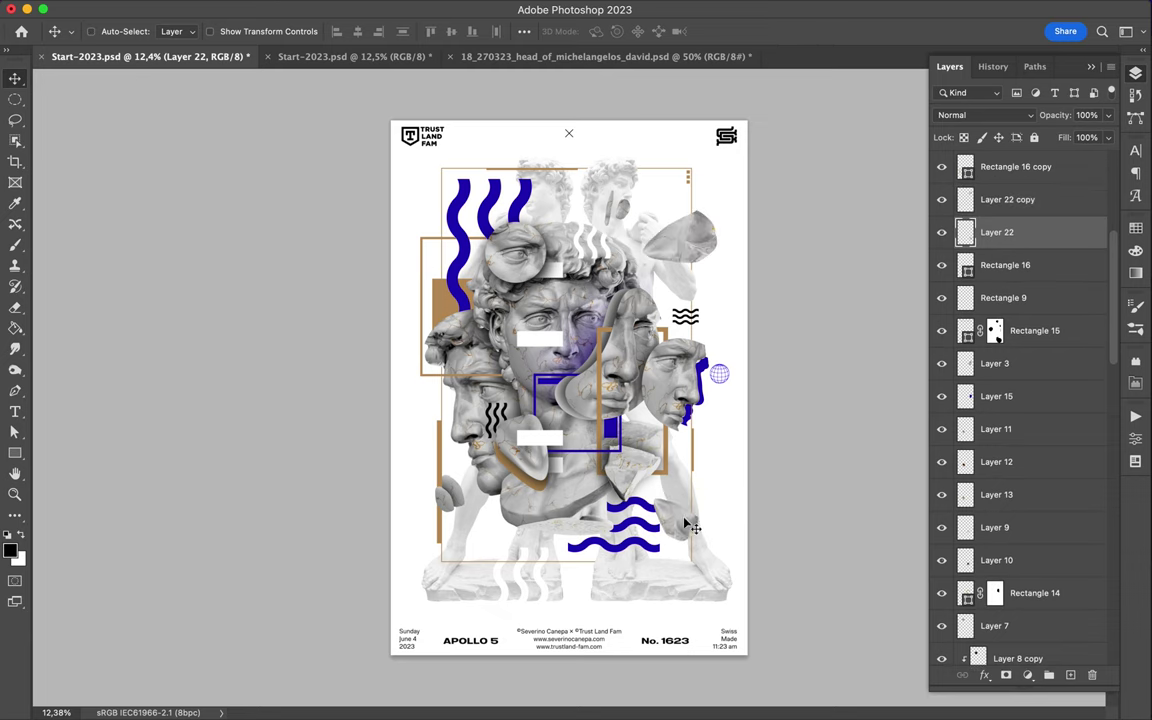
{"action": "left_click", "coordinate": [690, 243], "text": "ctrl"}
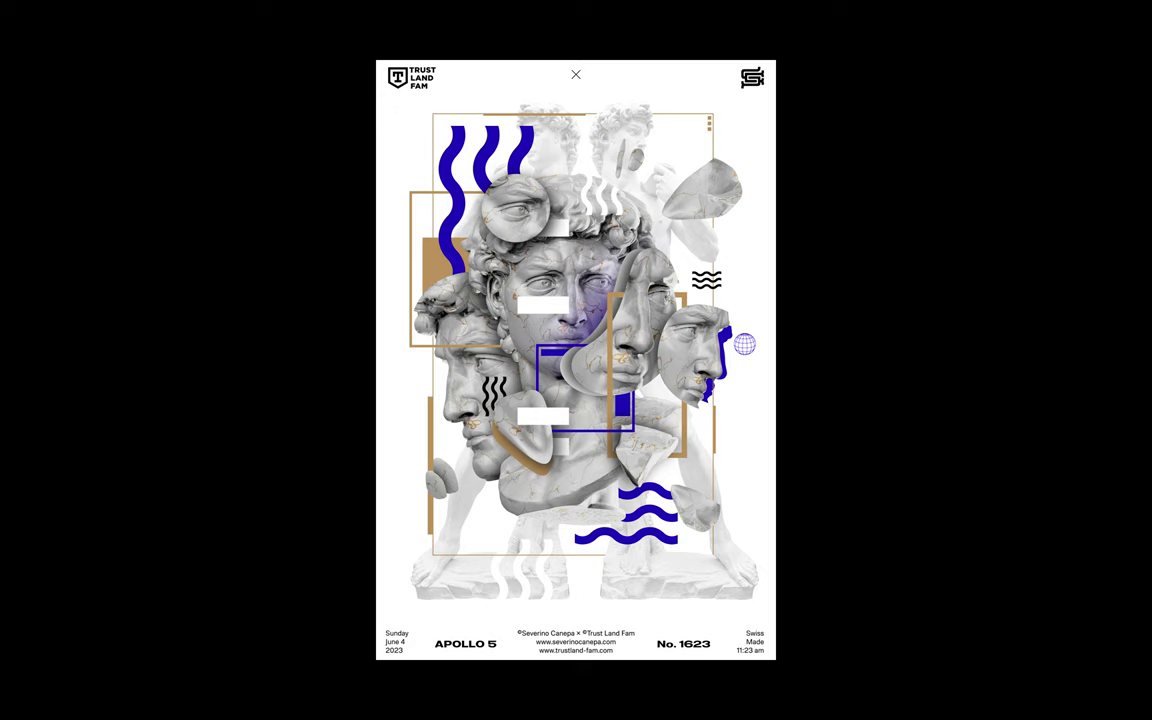